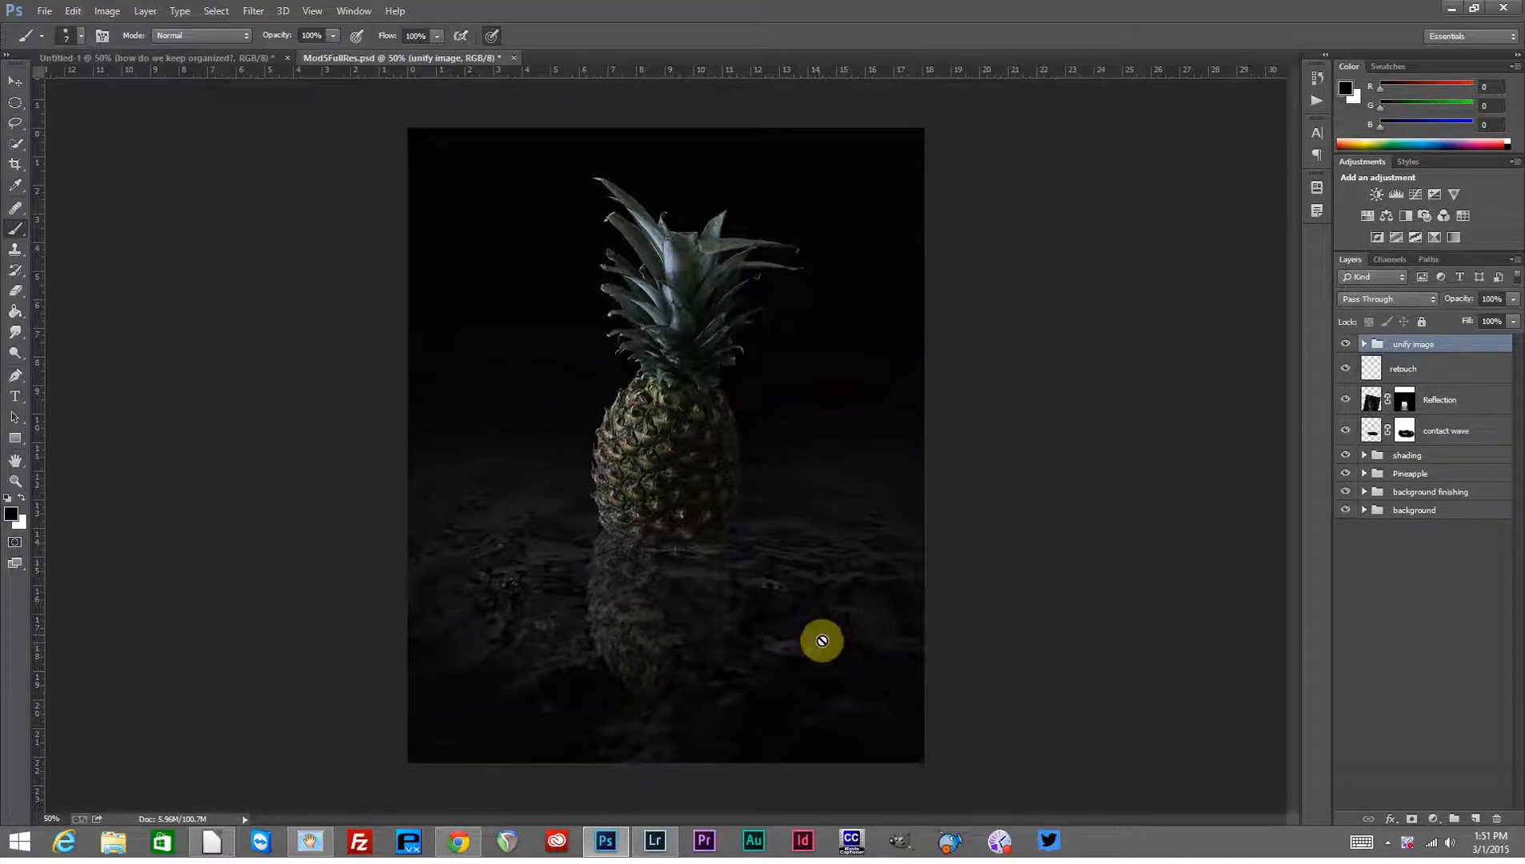
# Hide everything above the background group, expand that group, and compare its Layer 2 with and without Layer 3, leaving Layer 3 visible.
pyautogui.click(1345, 344)
pyautogui.moveTo(1353, 378); pyautogui.dragTo(1348, 603)
pyautogui.click(1365, 512)
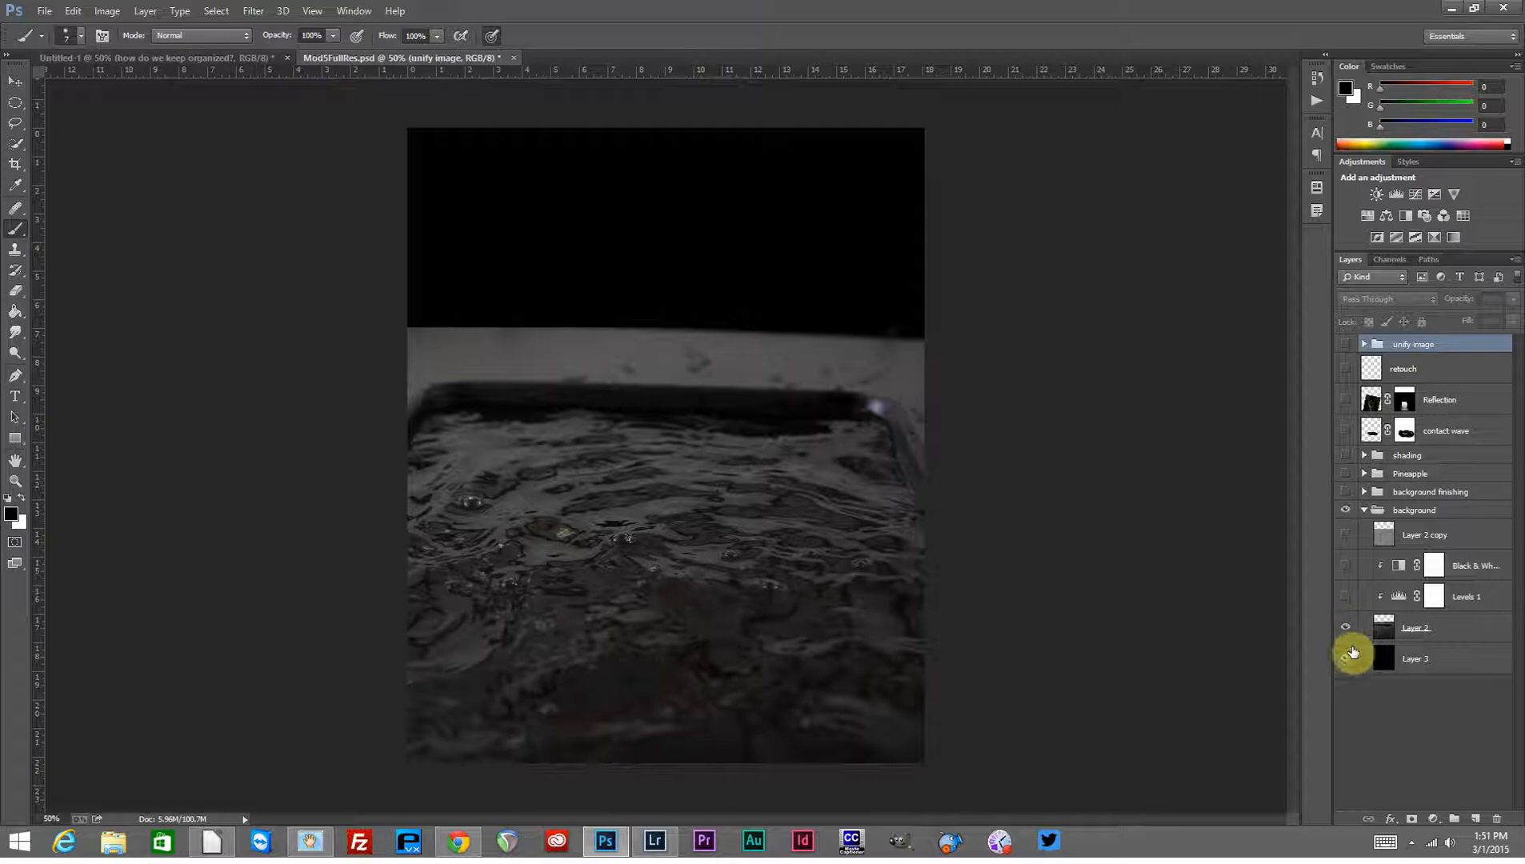
pyautogui.click(1347, 661)
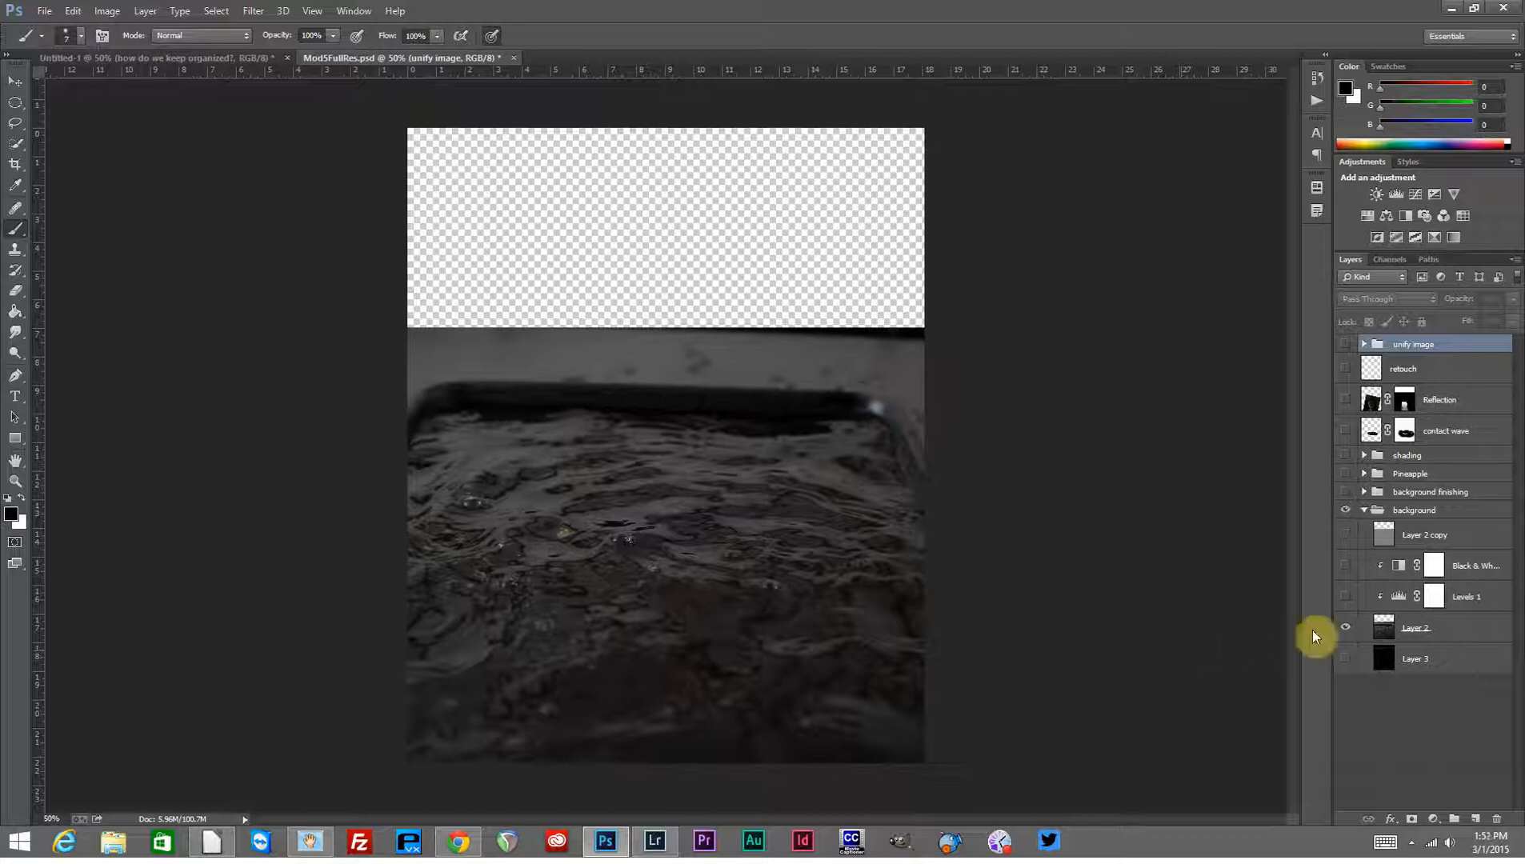
pyautogui.click(1345, 659)
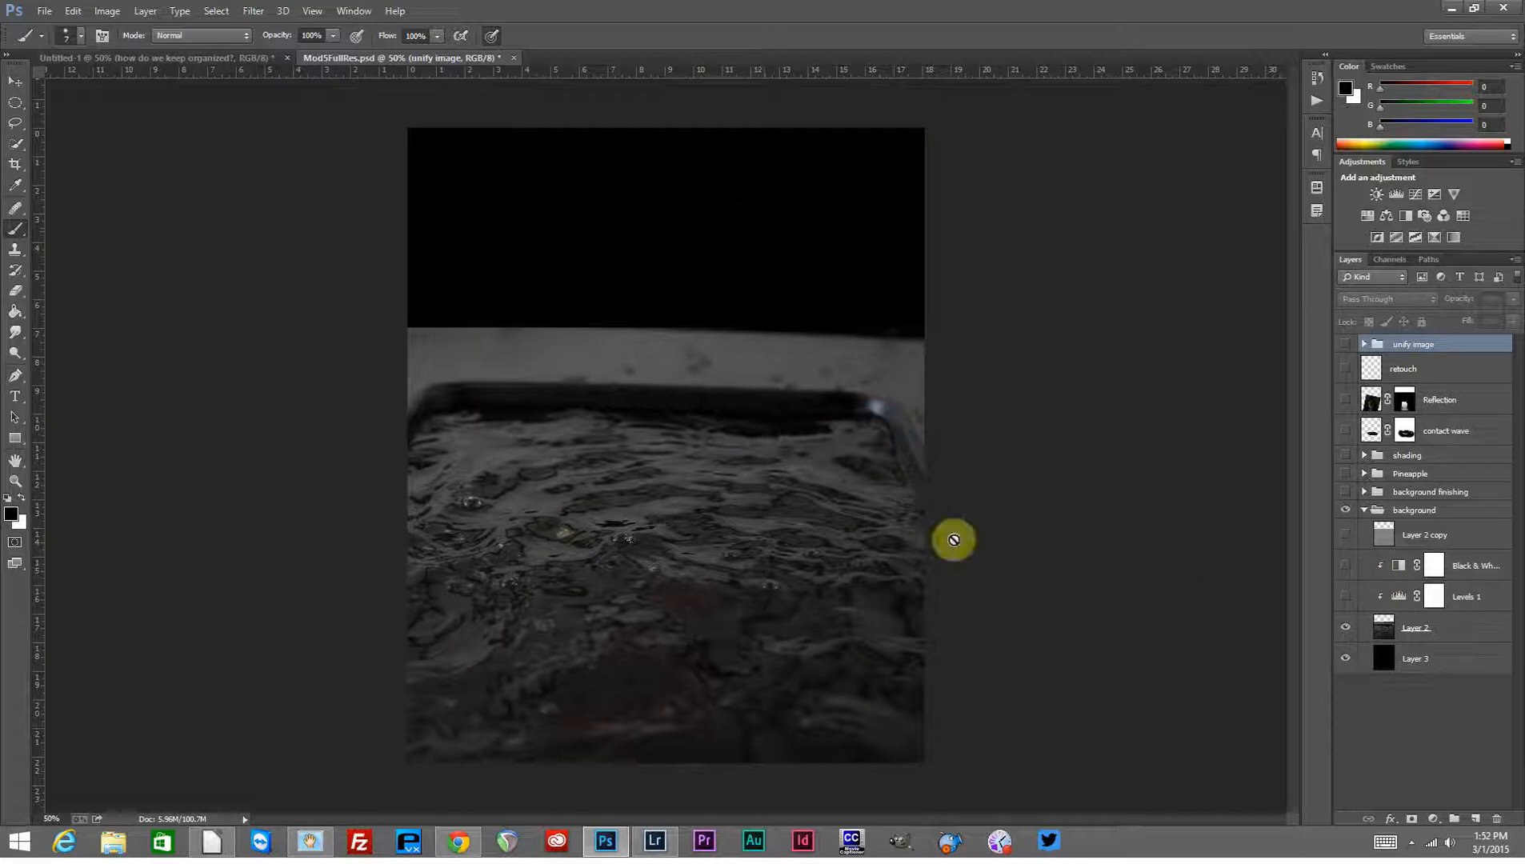
# Make the Levels 1, Black & White and Layer 2 copy layers visible in the background group, and collapse the group.
pyautogui.click(1346, 598)
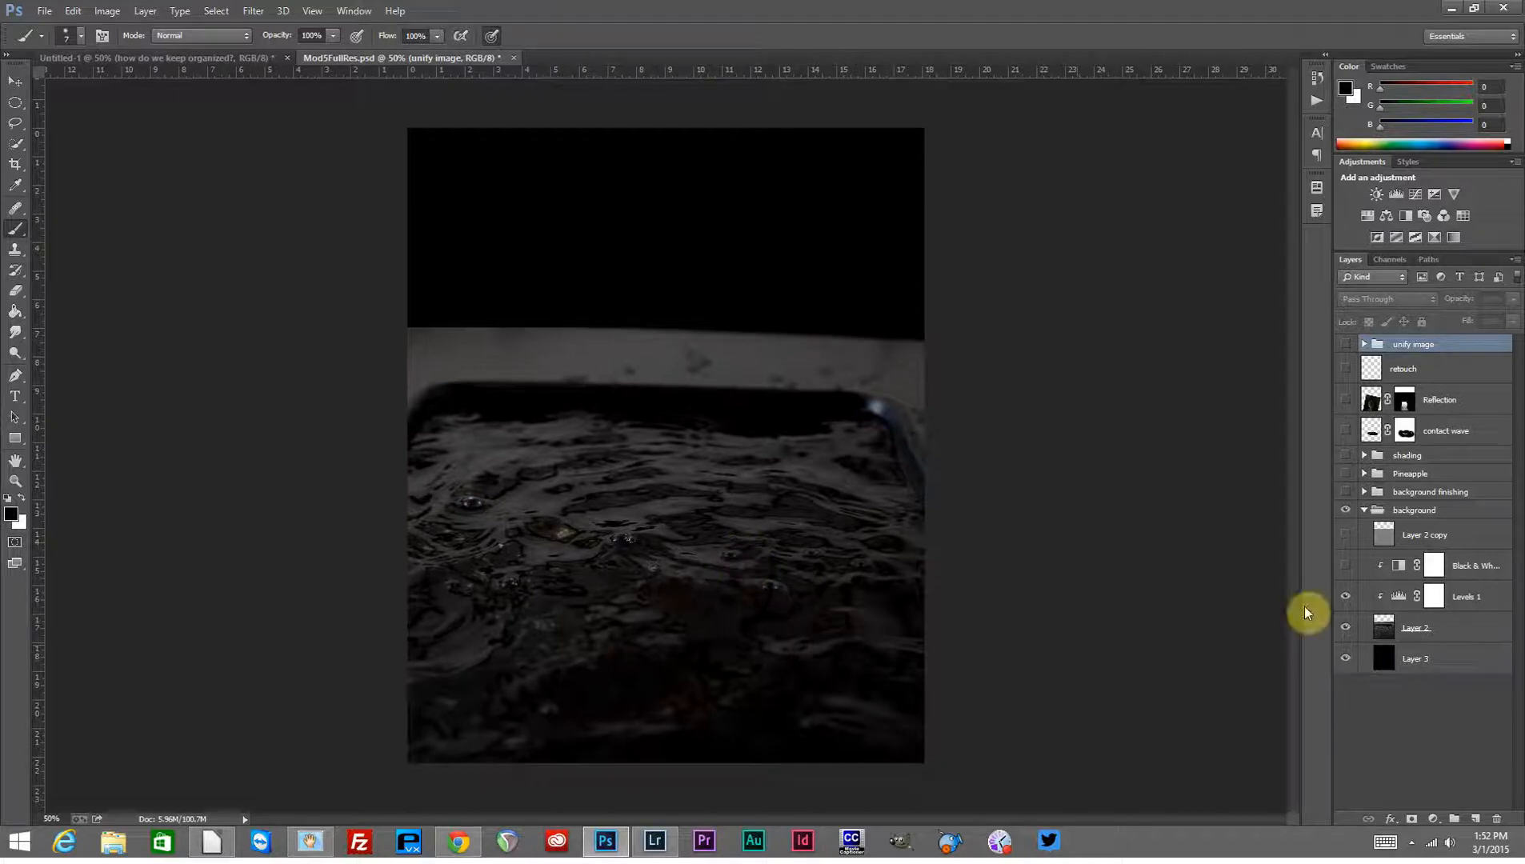
pyautogui.click(1346, 566)
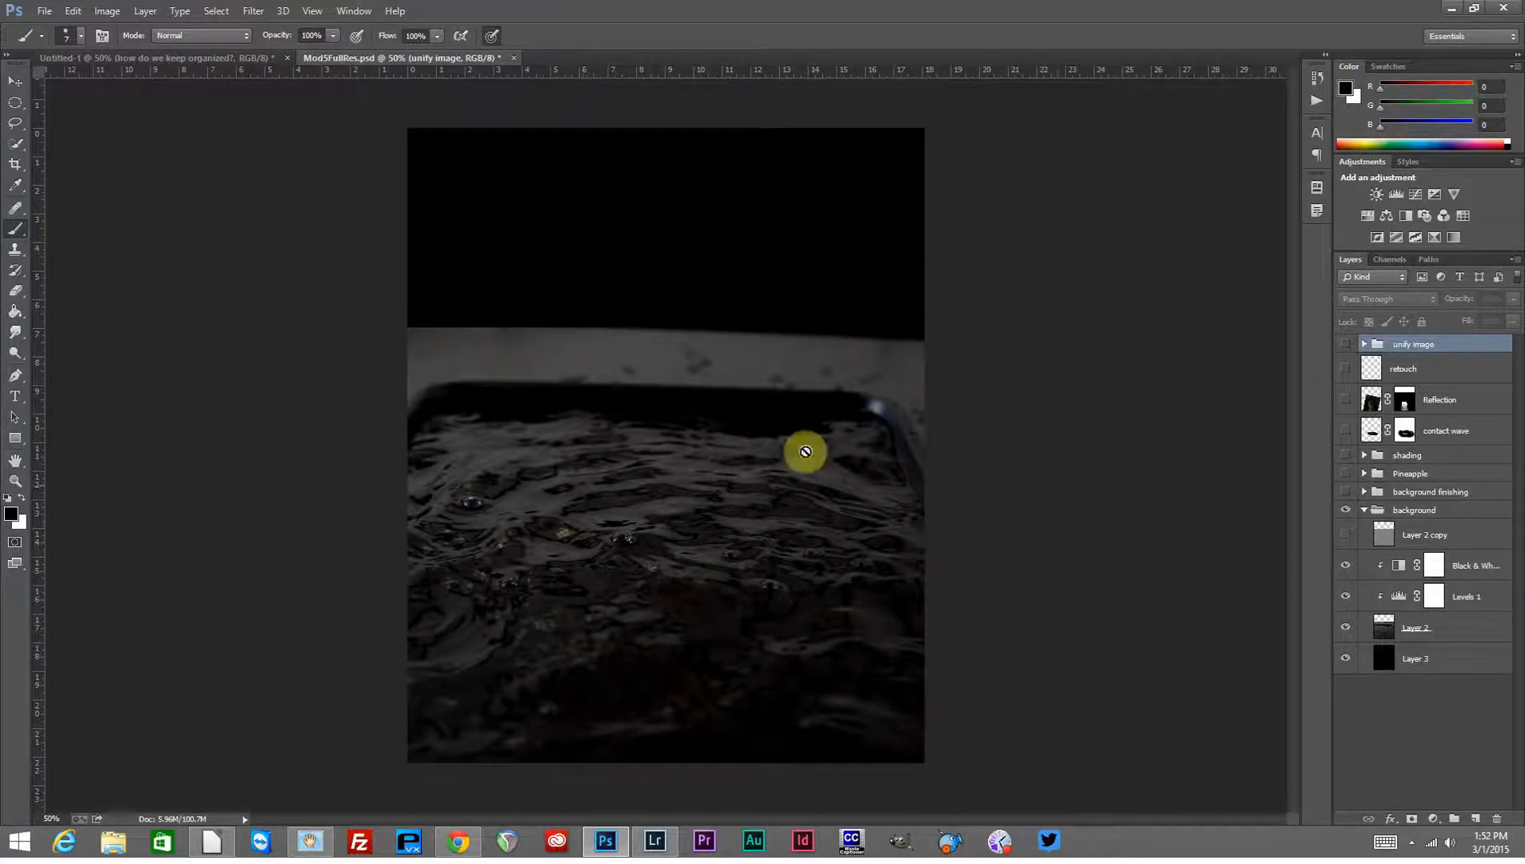
pyautogui.click(1345, 535)
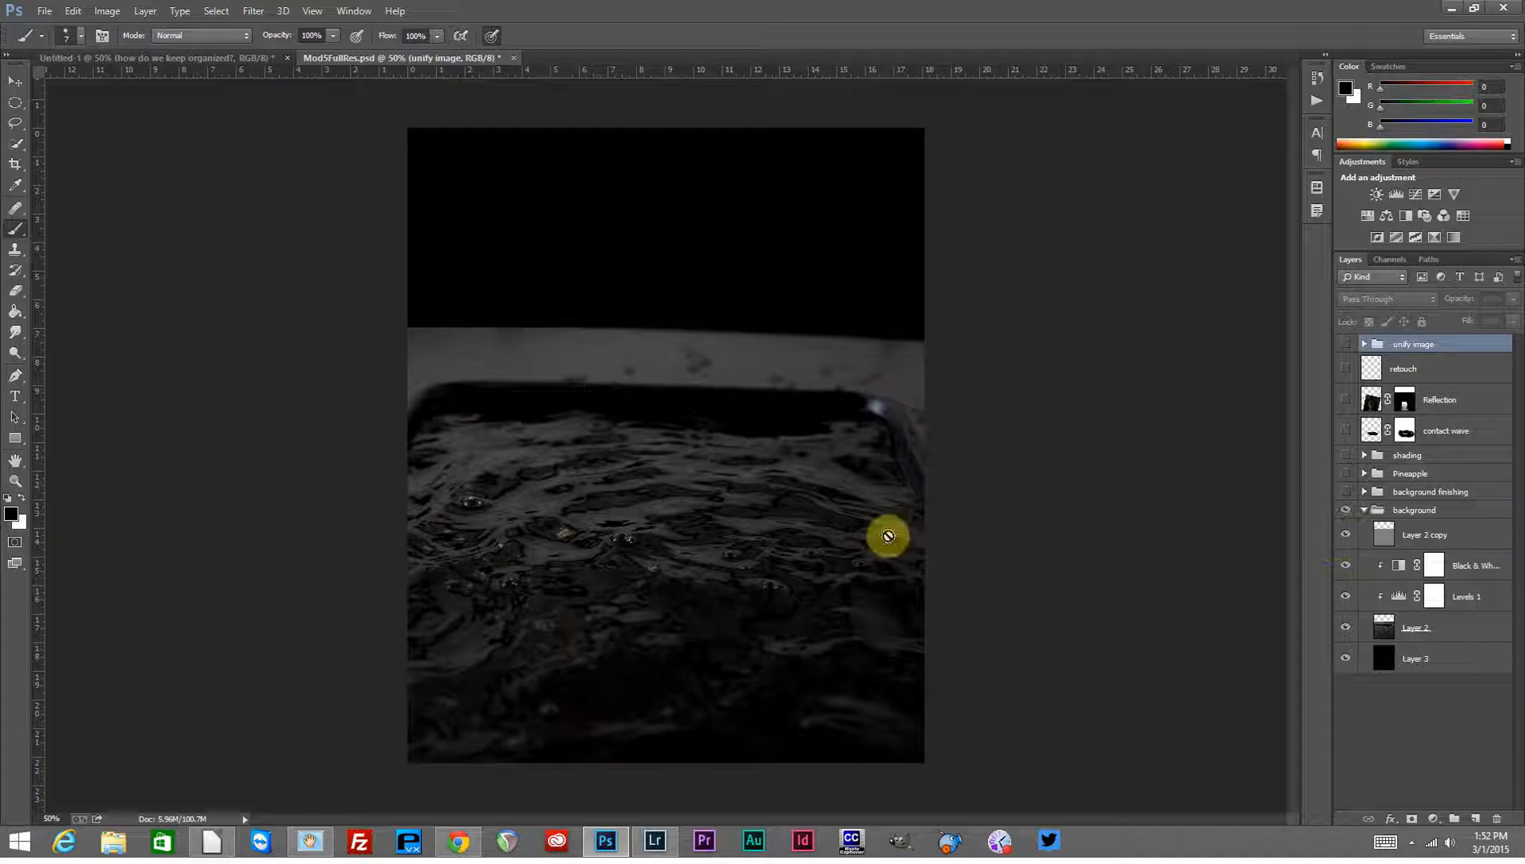
pyautogui.click(1365, 510)
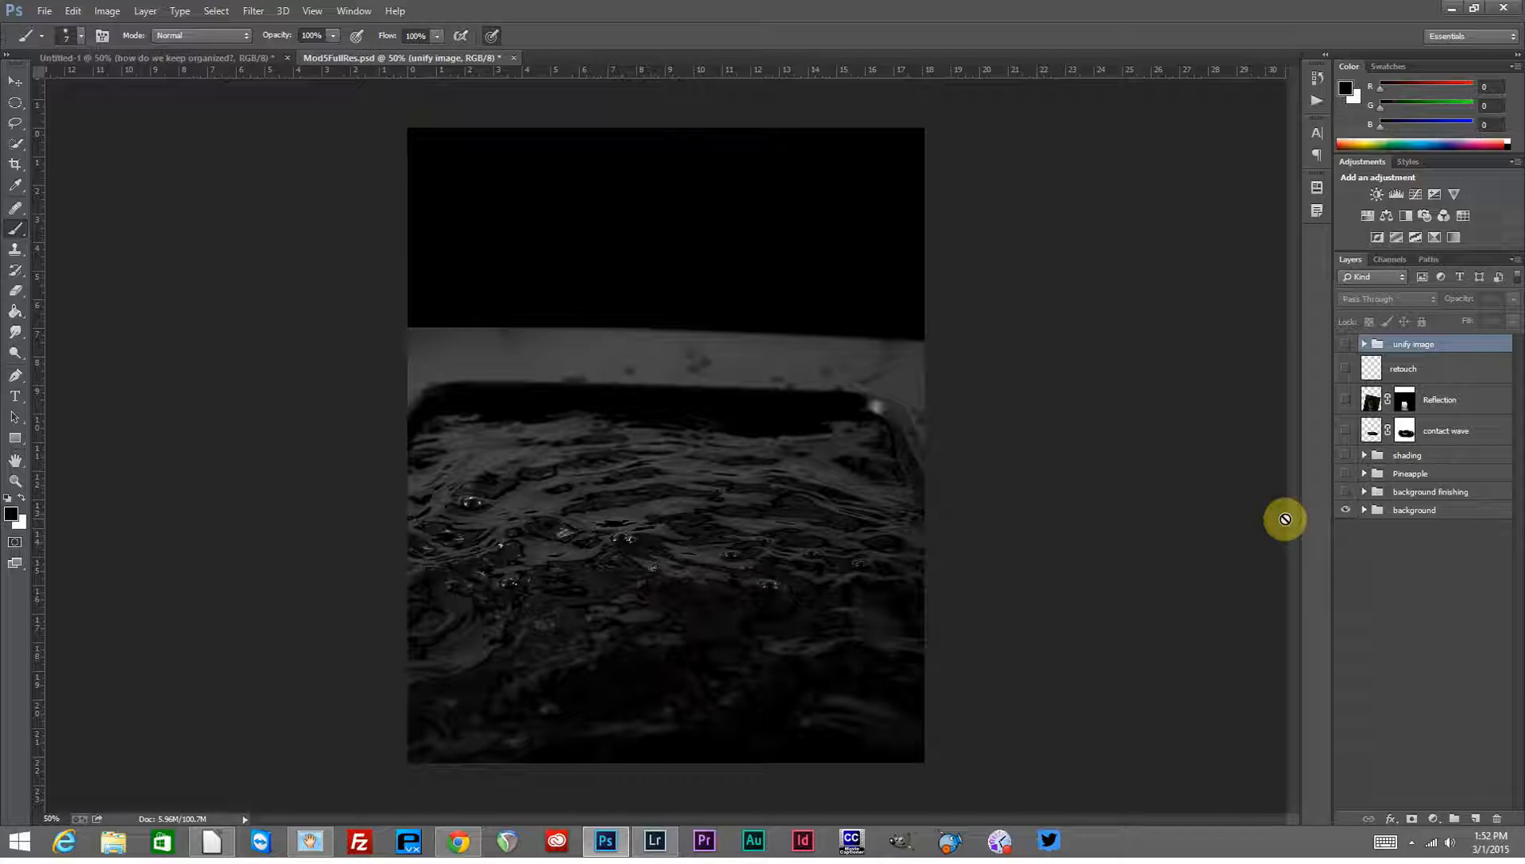
# Show the background finishing group, reveal its Layer 4 copy 2 and Layer 4 copy 3 one at a time, and collapse it.
pyautogui.click(1365, 492)
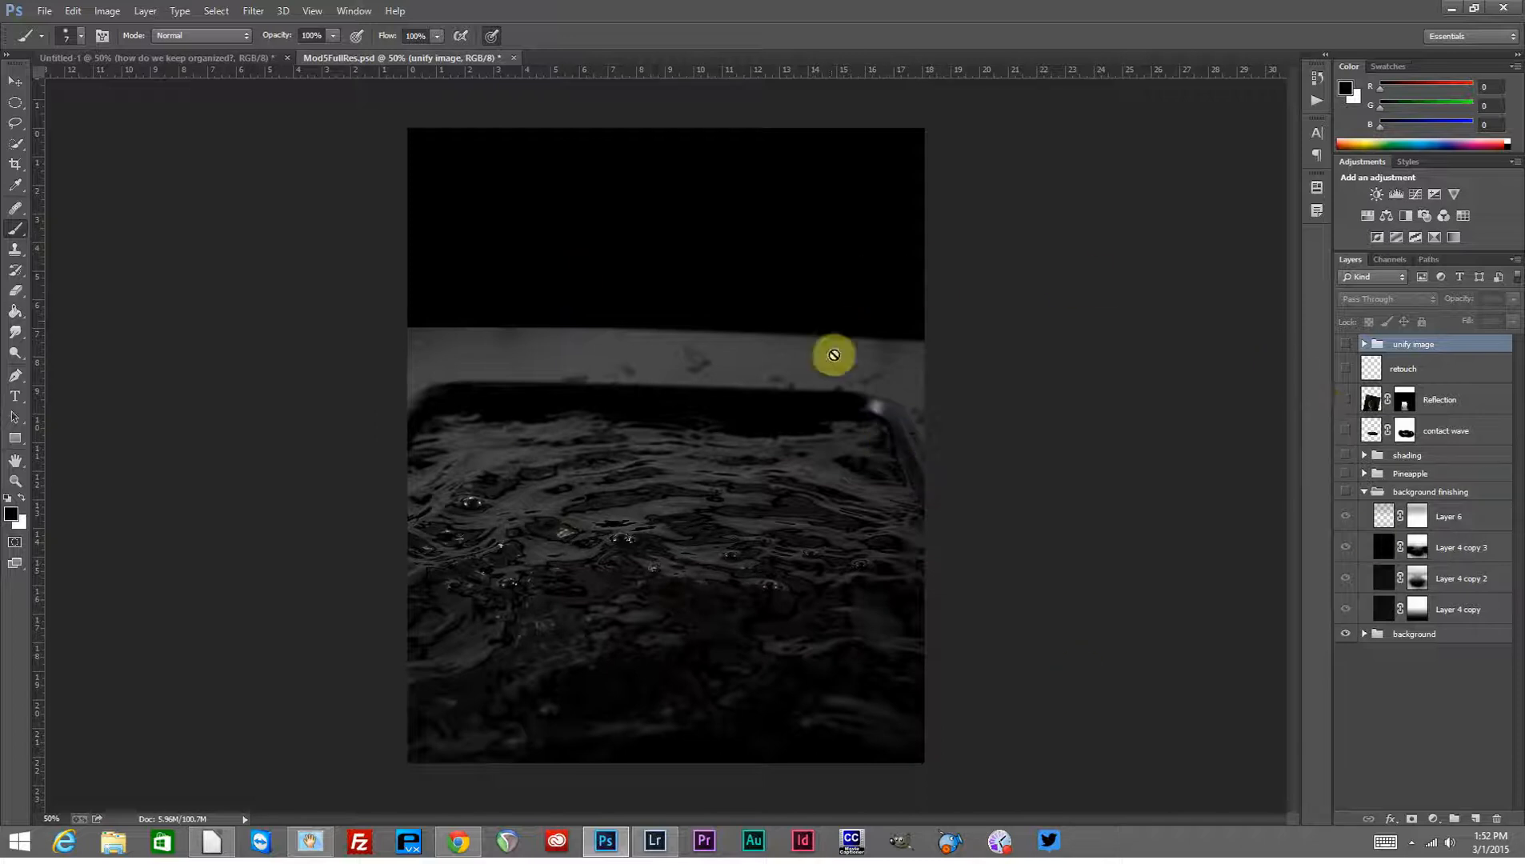
pyautogui.click(1345, 492)
pyautogui.click(1363, 492)
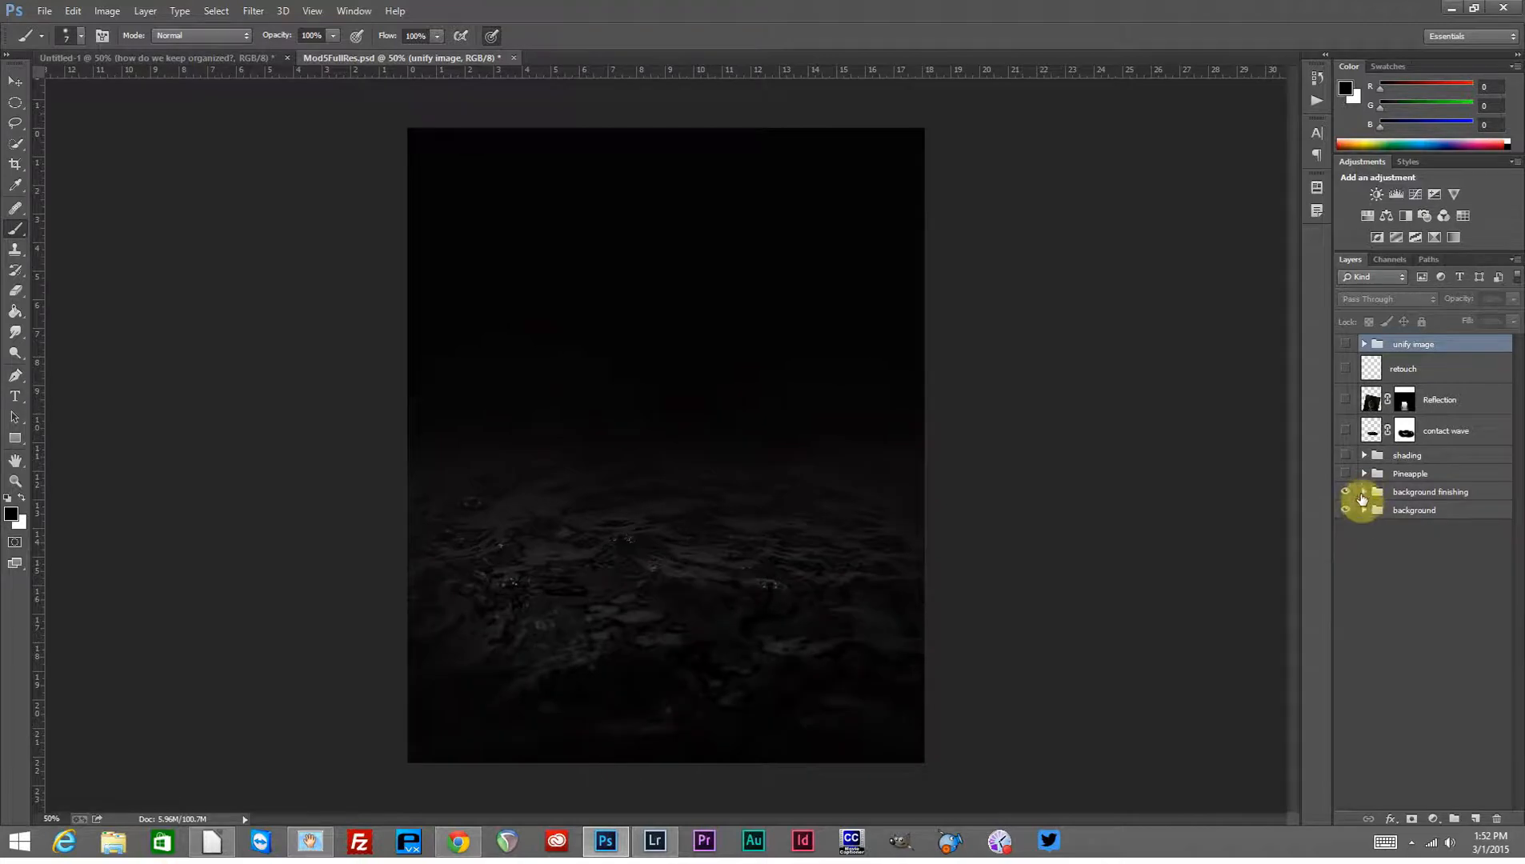
pyautogui.click(1363, 493)
pyautogui.click(1347, 579)
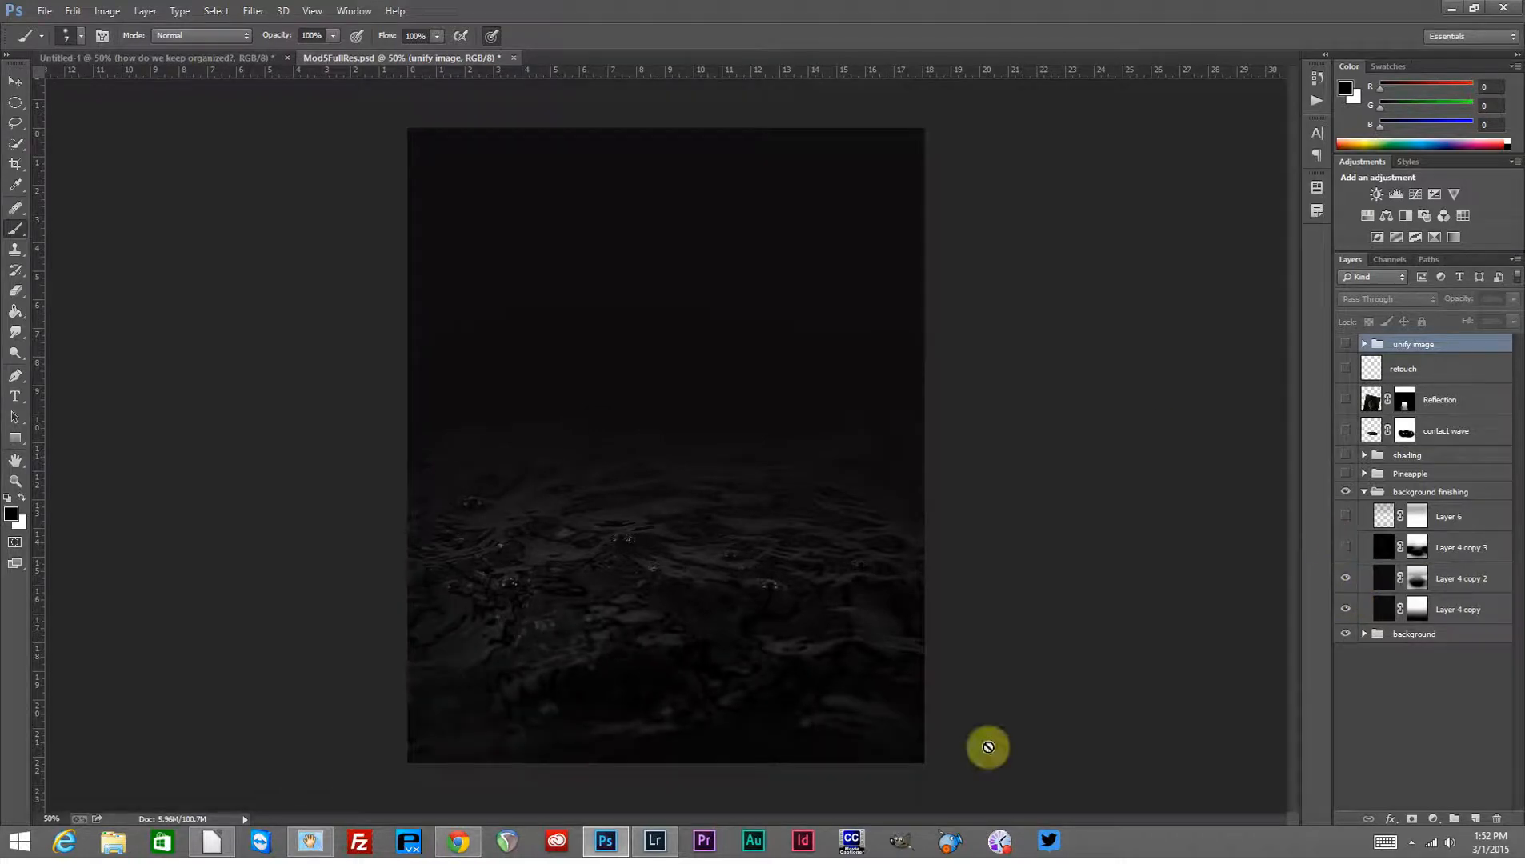
pyautogui.click(1342, 546)
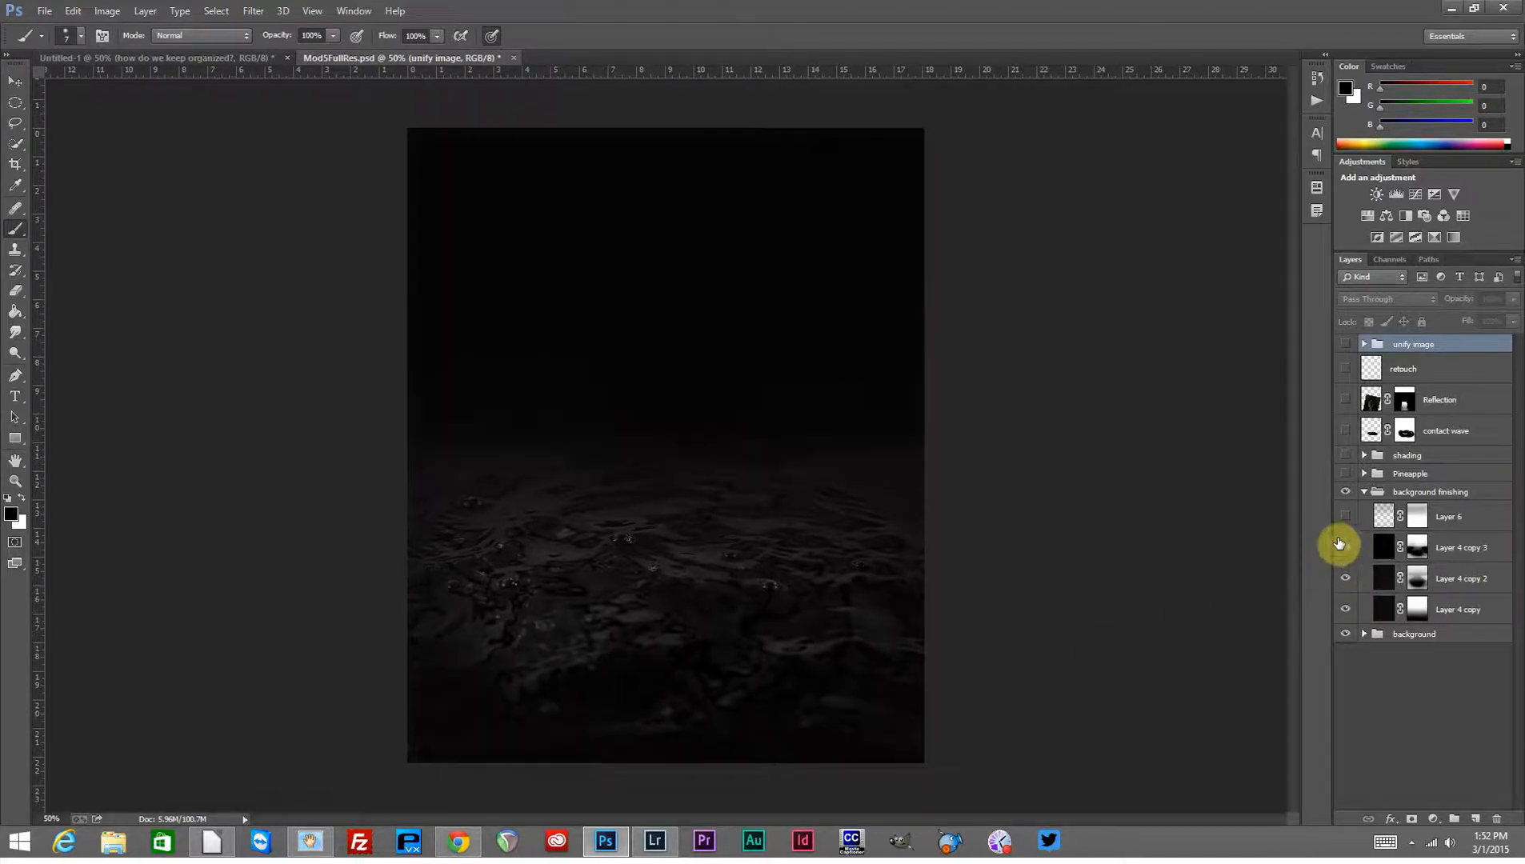
pyautogui.click(1364, 492)
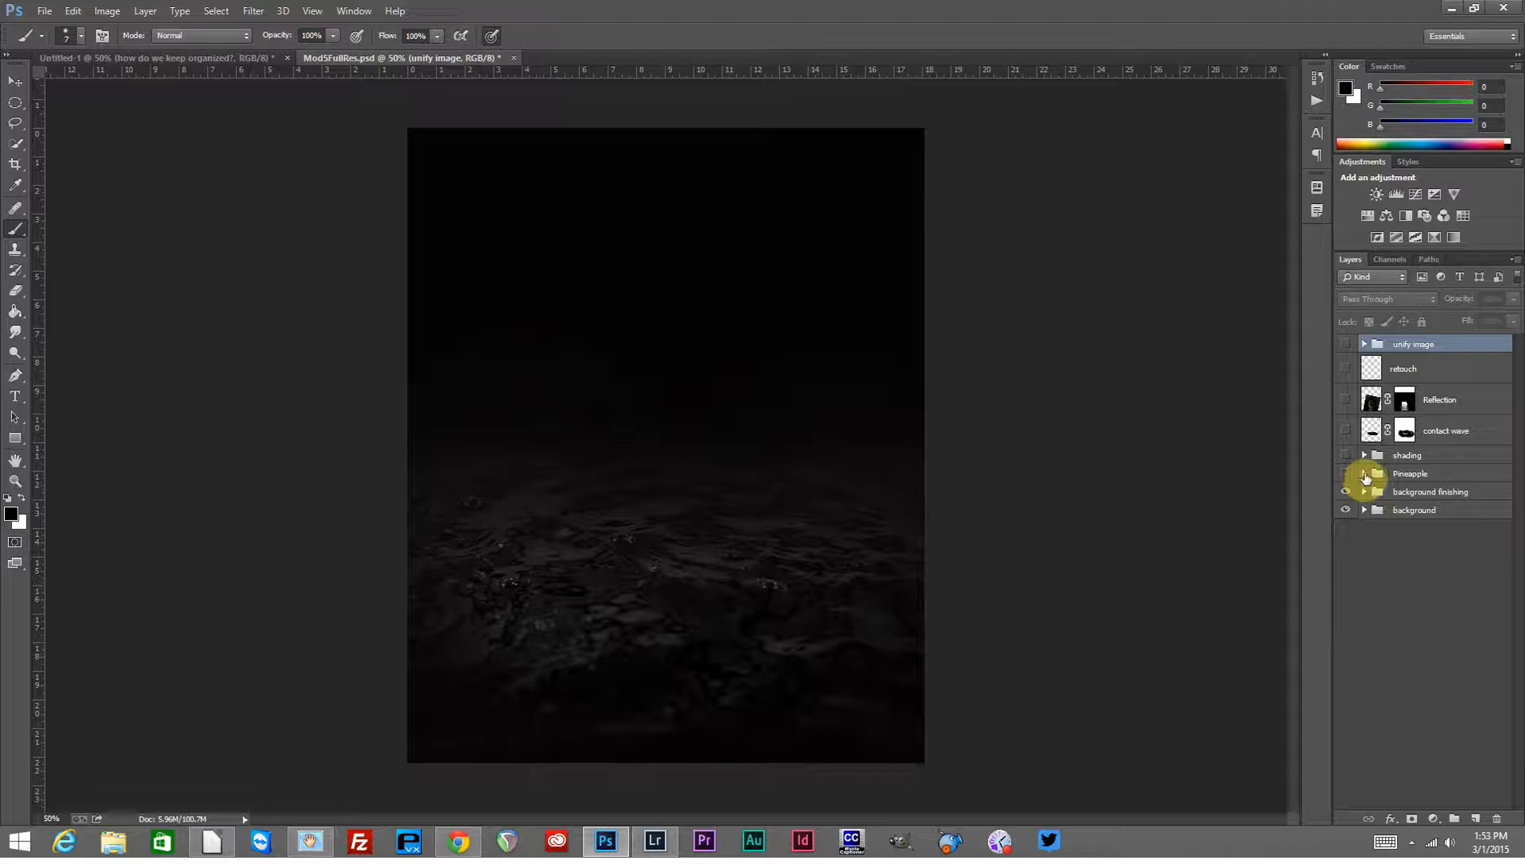
# Expand the Pineapple group and make it visible, with its exposure fix adjustment hidden.
pyautogui.click(1365, 474)
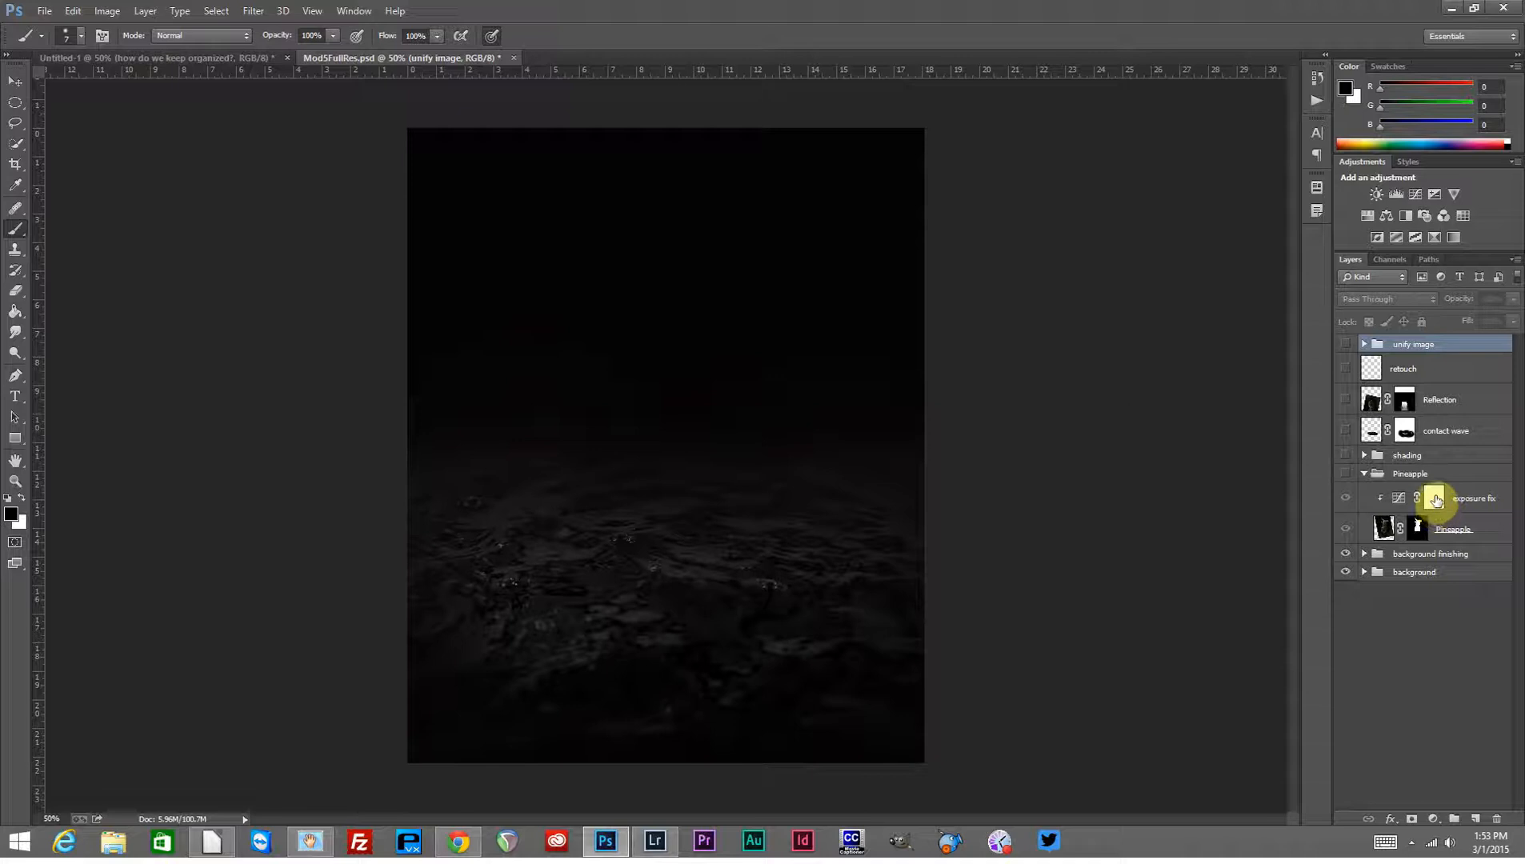
pyautogui.click(1347, 475)
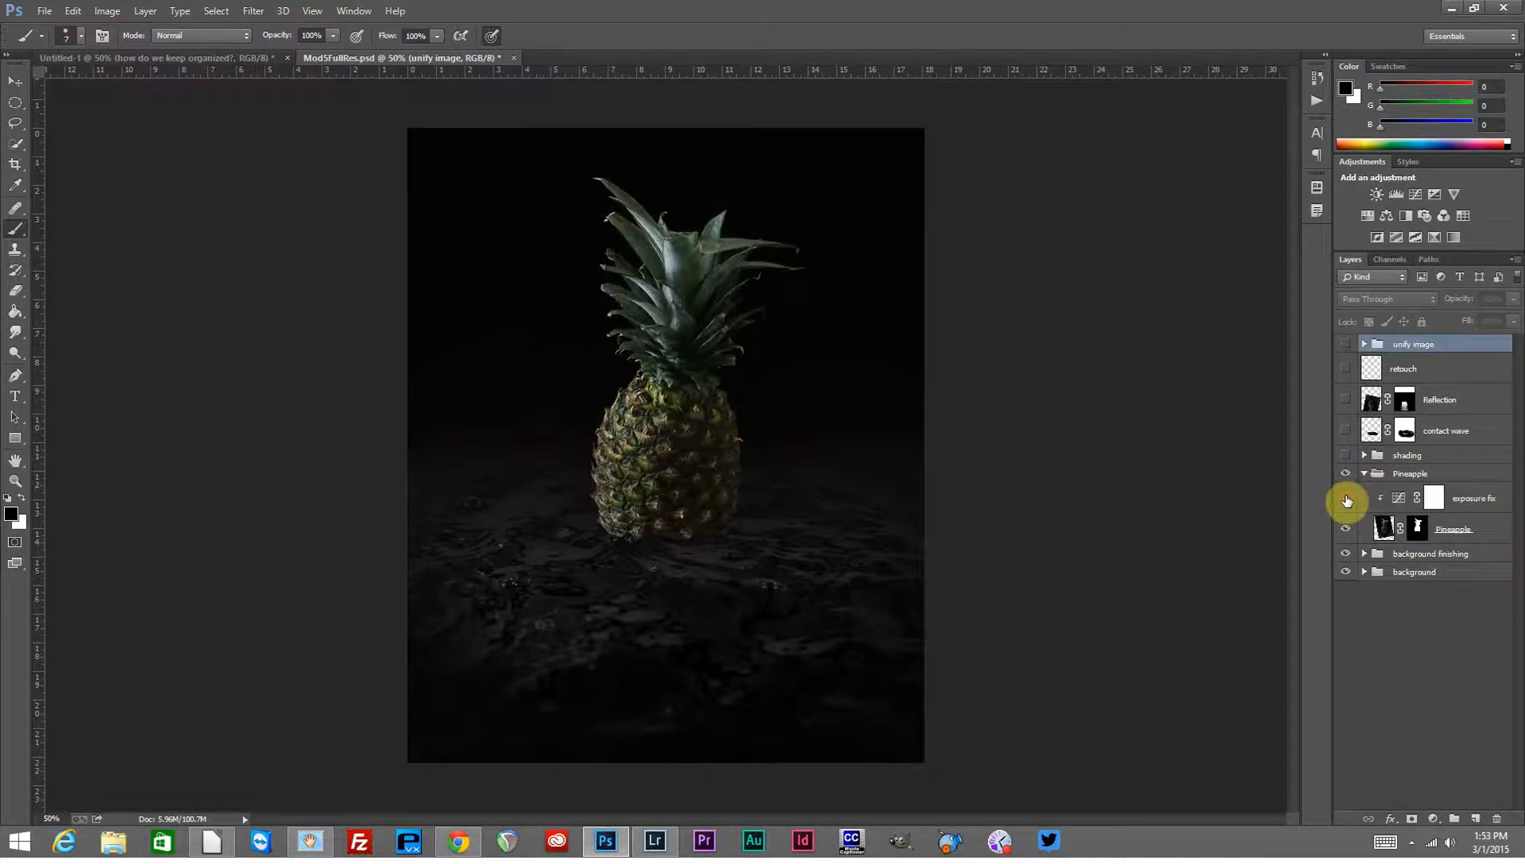
pyautogui.click(1347, 500)
# Inspect the Pineapple layer's mask as a red overlay and turn the overlay off again.
pyautogui.click(1419, 528)
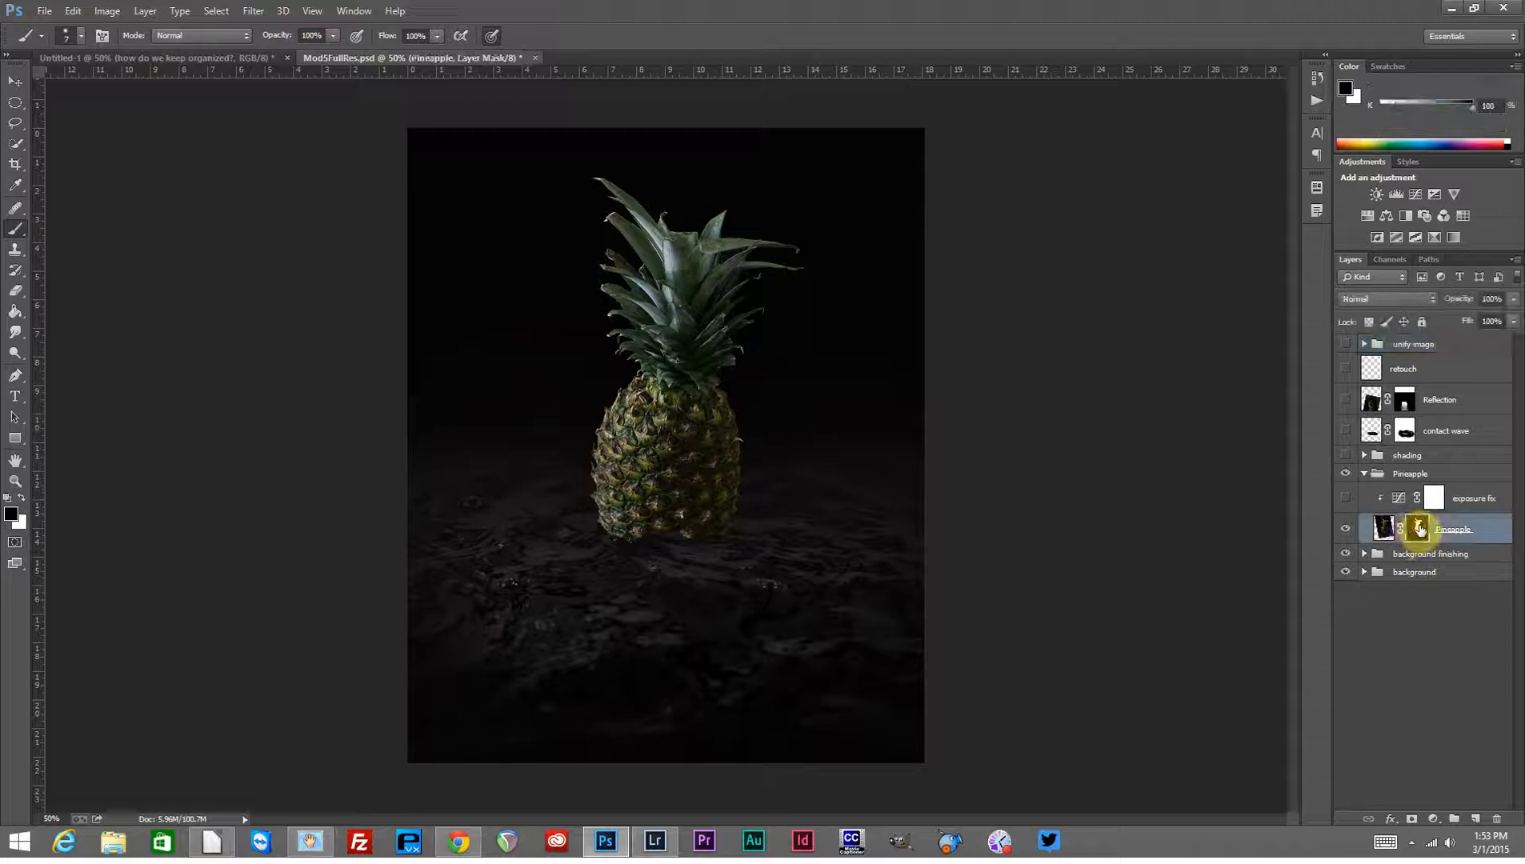
pyautogui.press('\\')
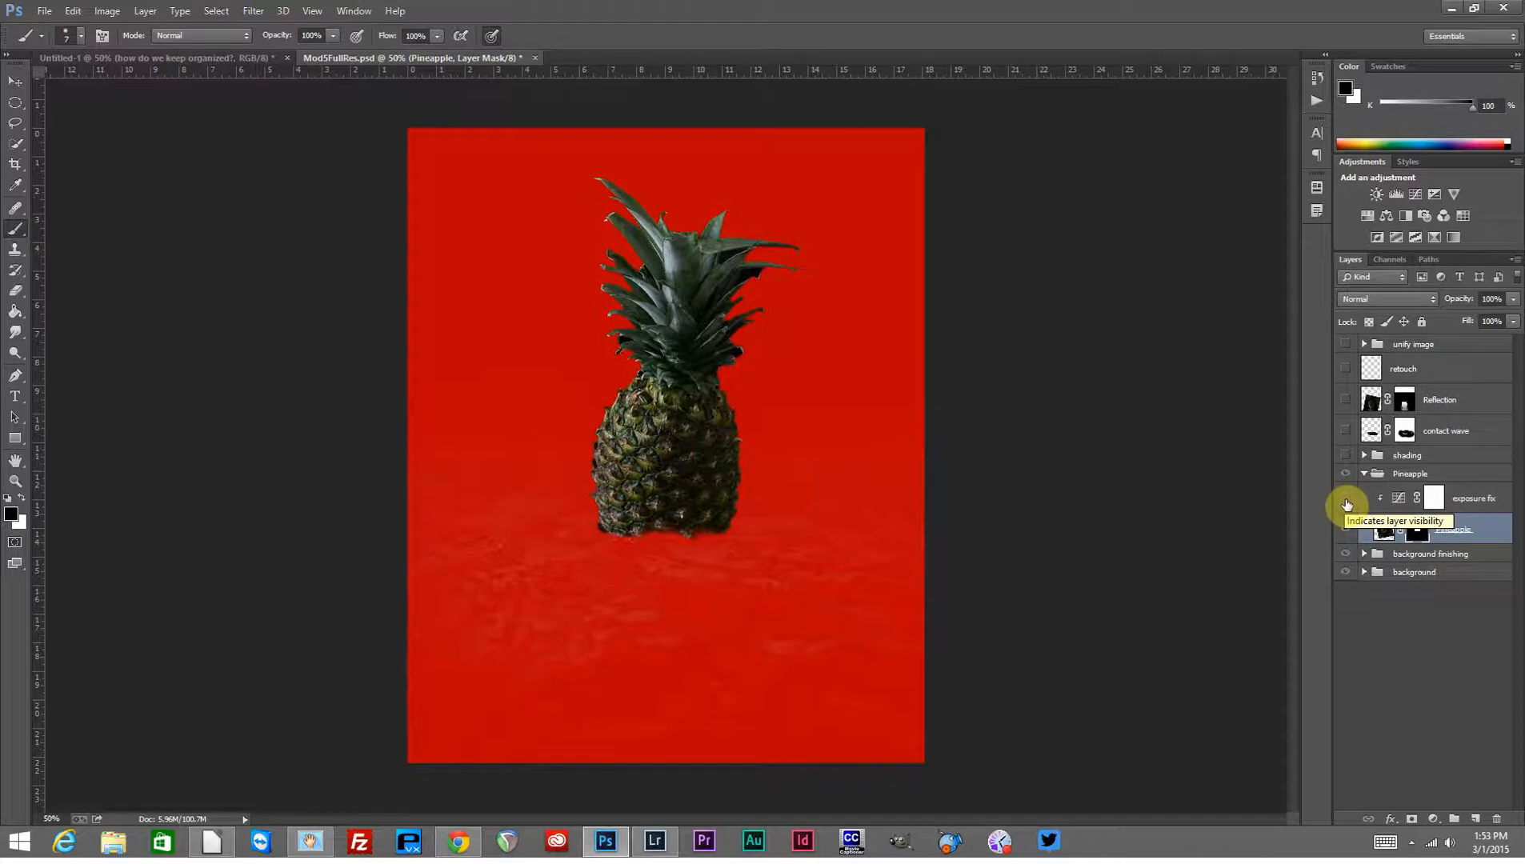
pyautogui.press('\\')
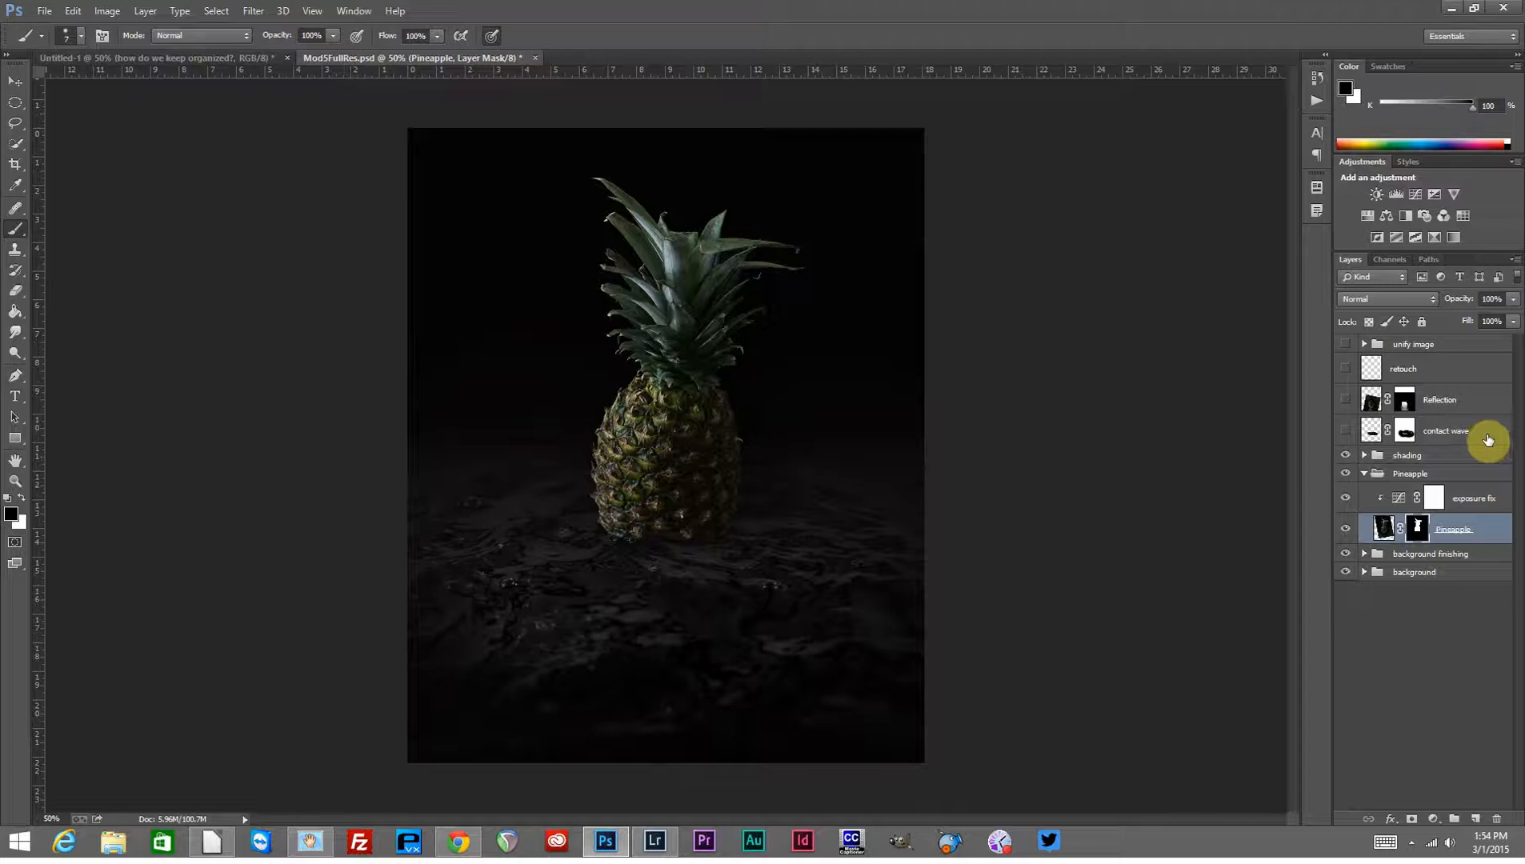
# Compare the image with and without the contact wave layer, leaving the layer visible.
pyautogui.click(1346, 433)
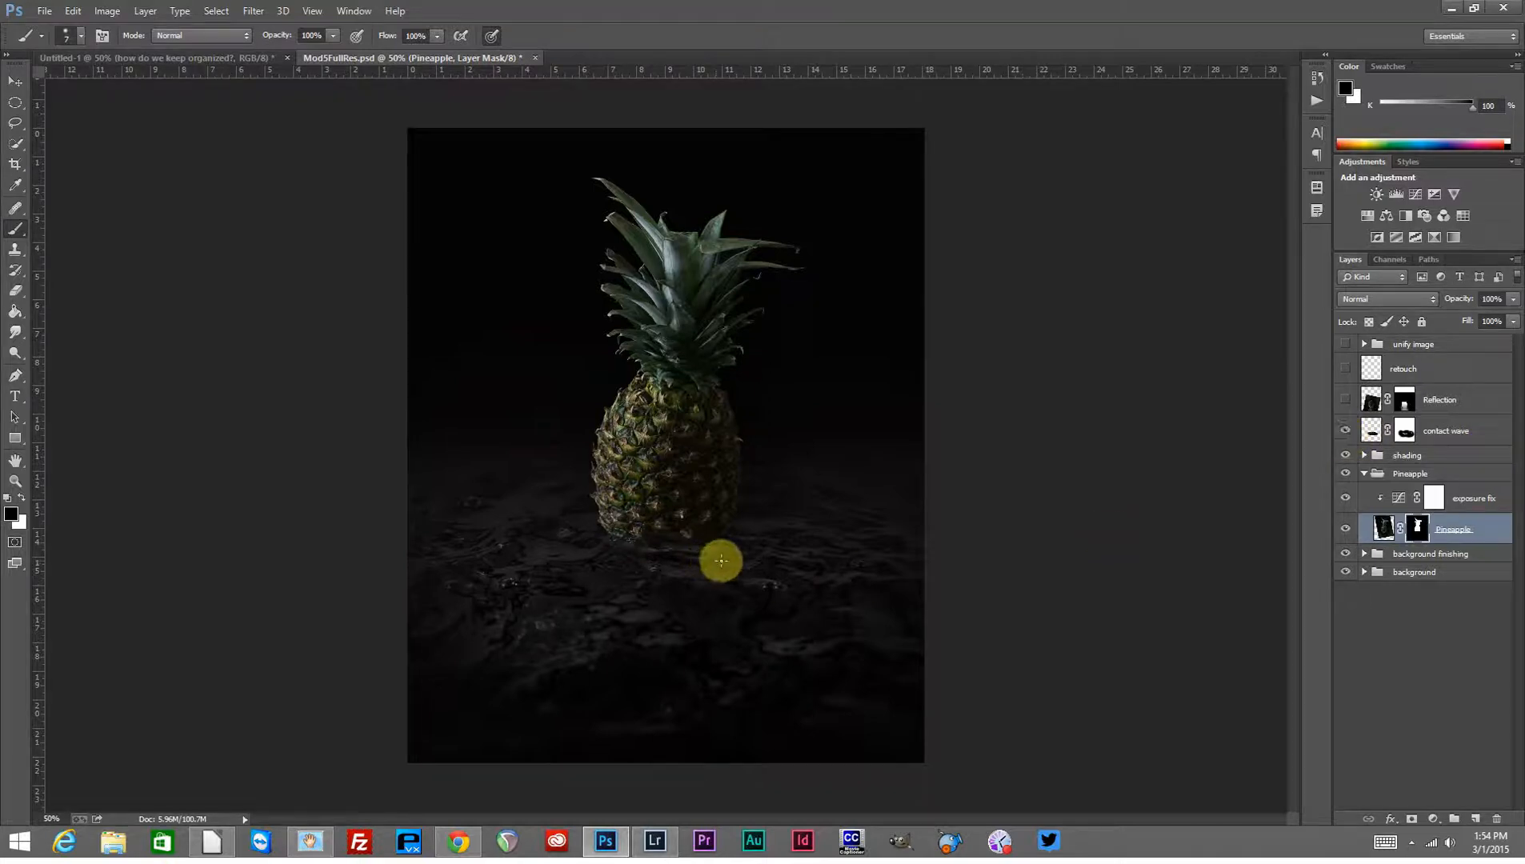
pyautogui.click(1347, 433)
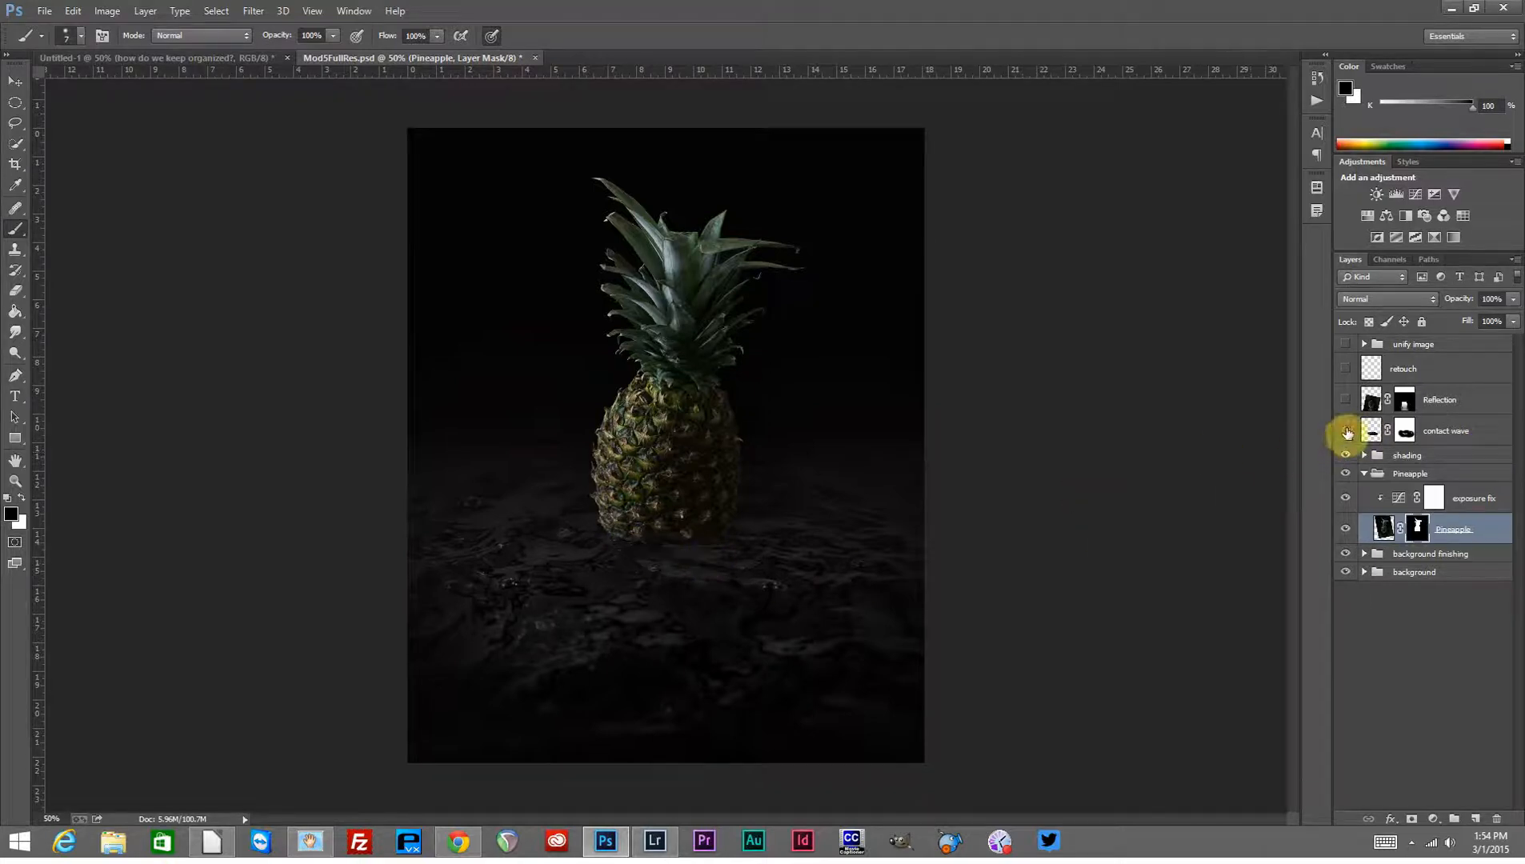
pyautogui.click(1347, 434)
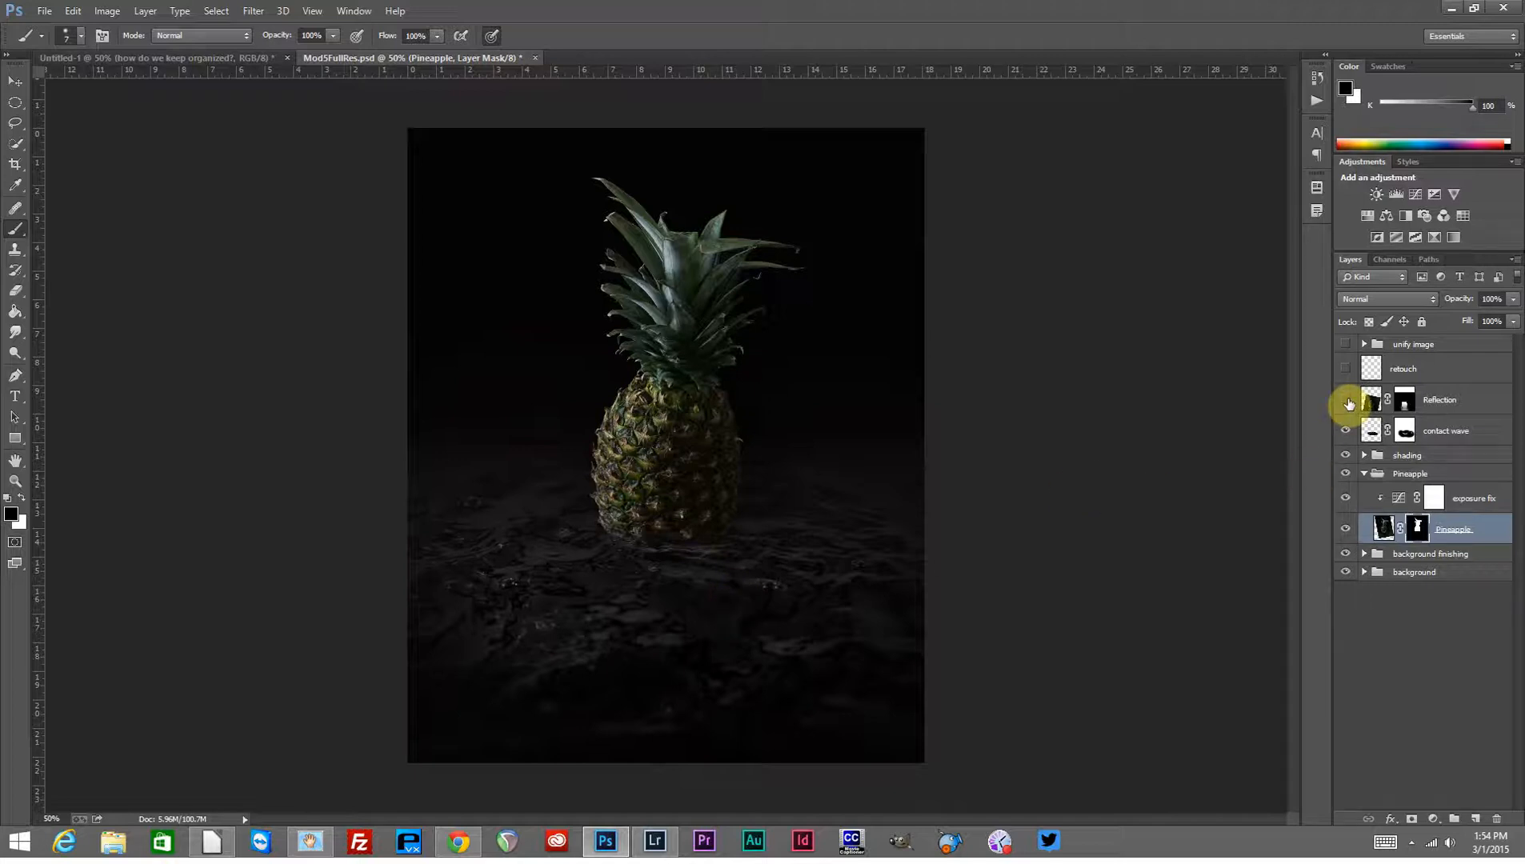
# Select and show the Reflection layer, and look through its blend mode options while keeping Lighter Color.
pyautogui.click(1348, 403)
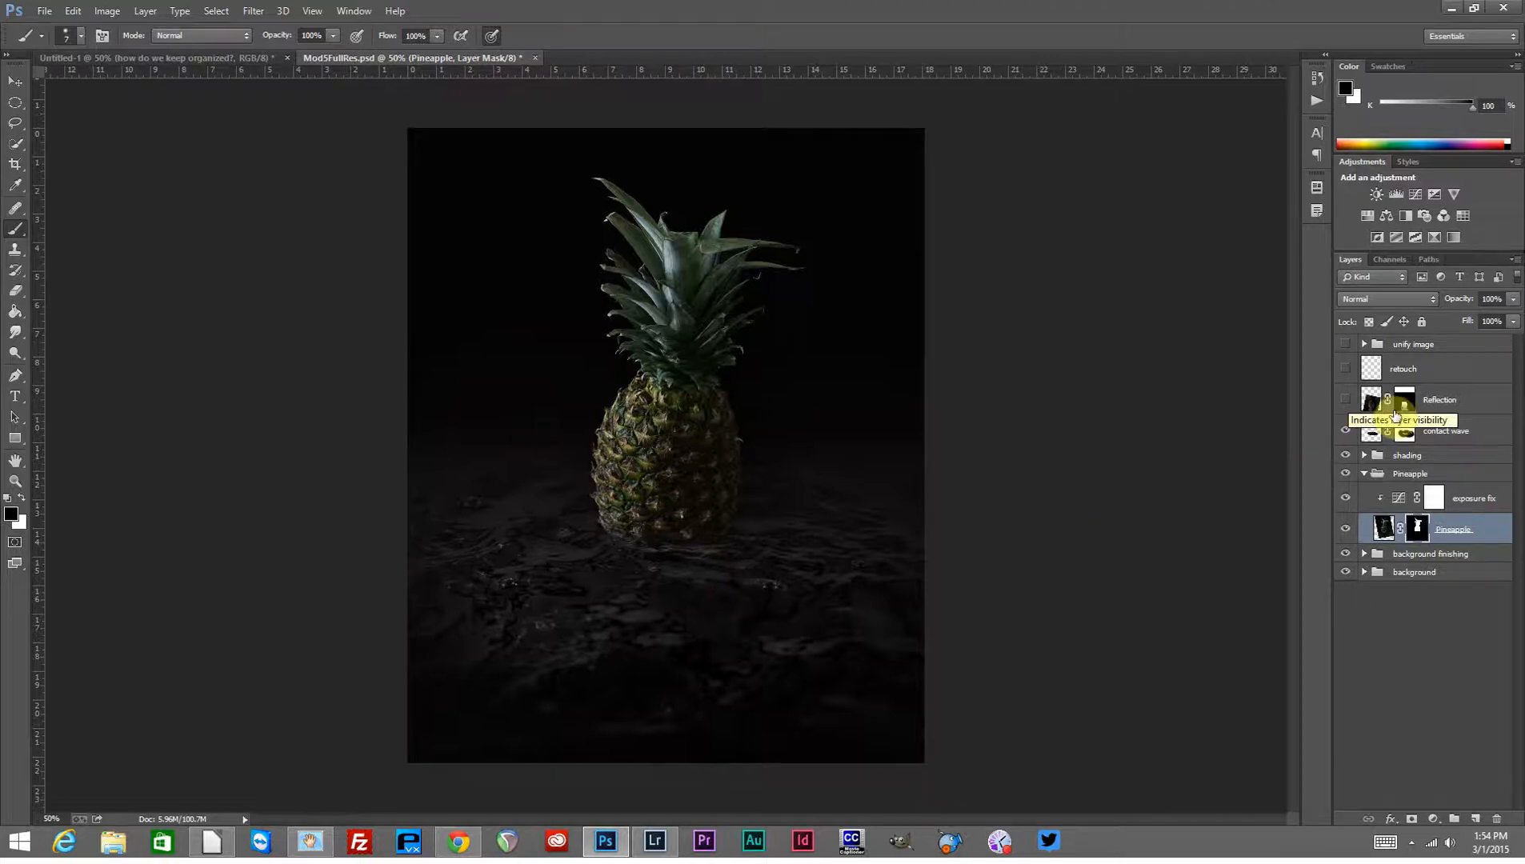
pyautogui.click(1458, 406)
pyautogui.click(1345, 401)
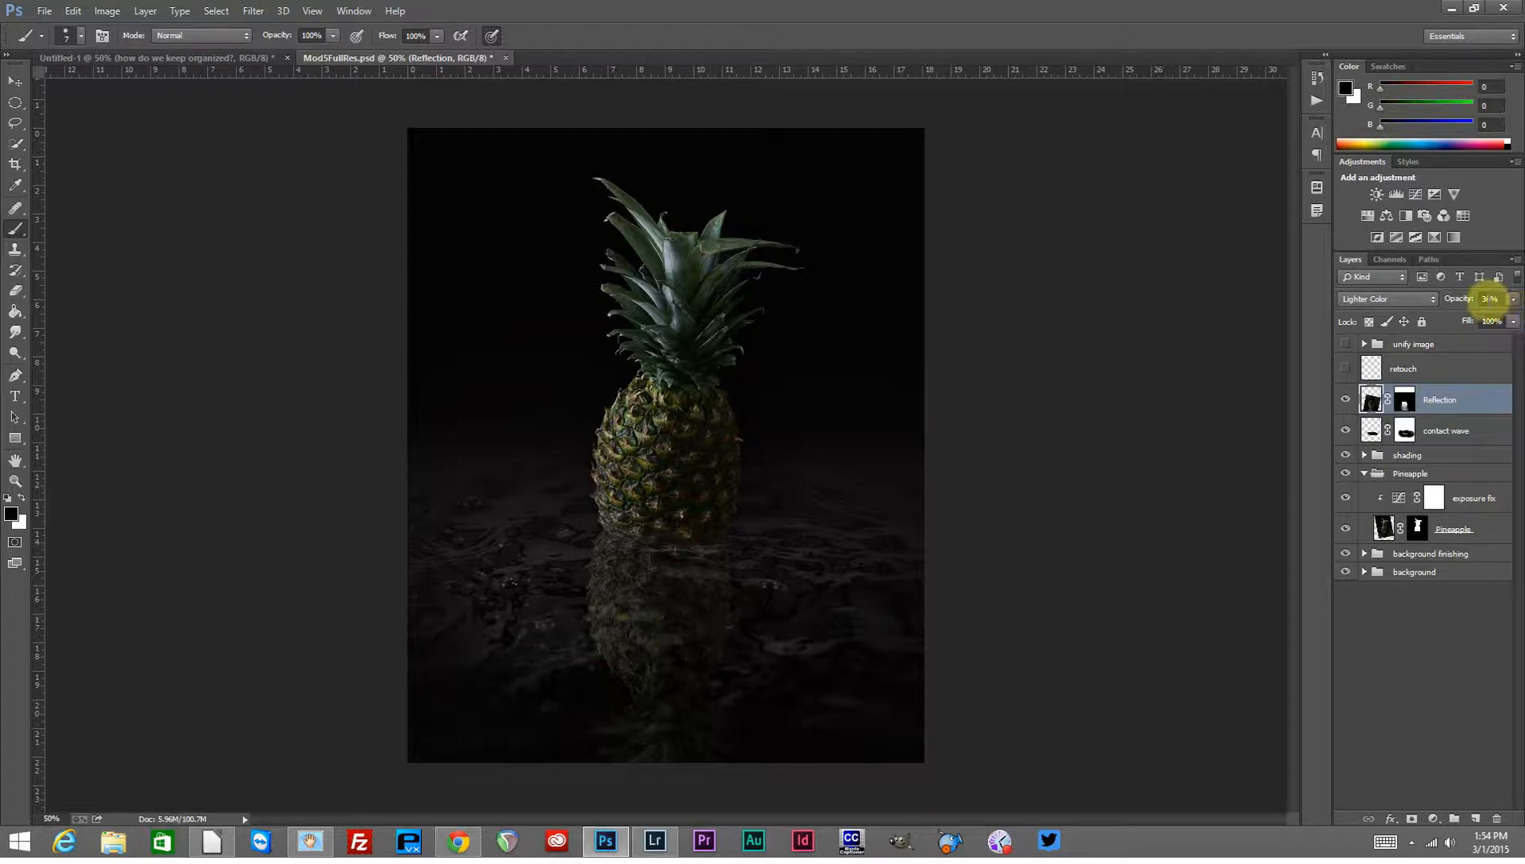
pyautogui.click(1428, 301)
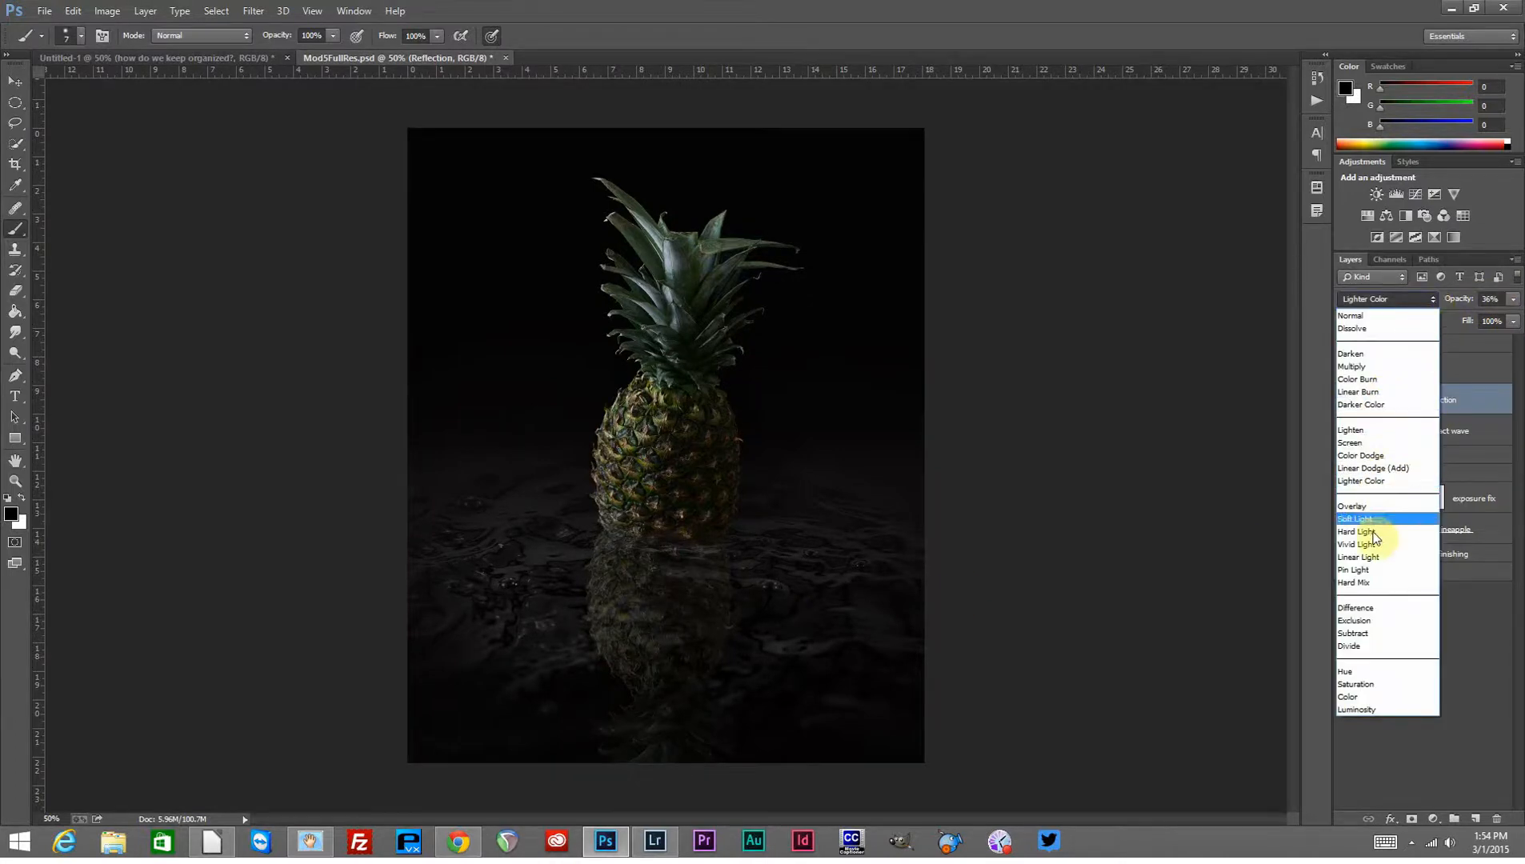
pyautogui.click(1211, 437)
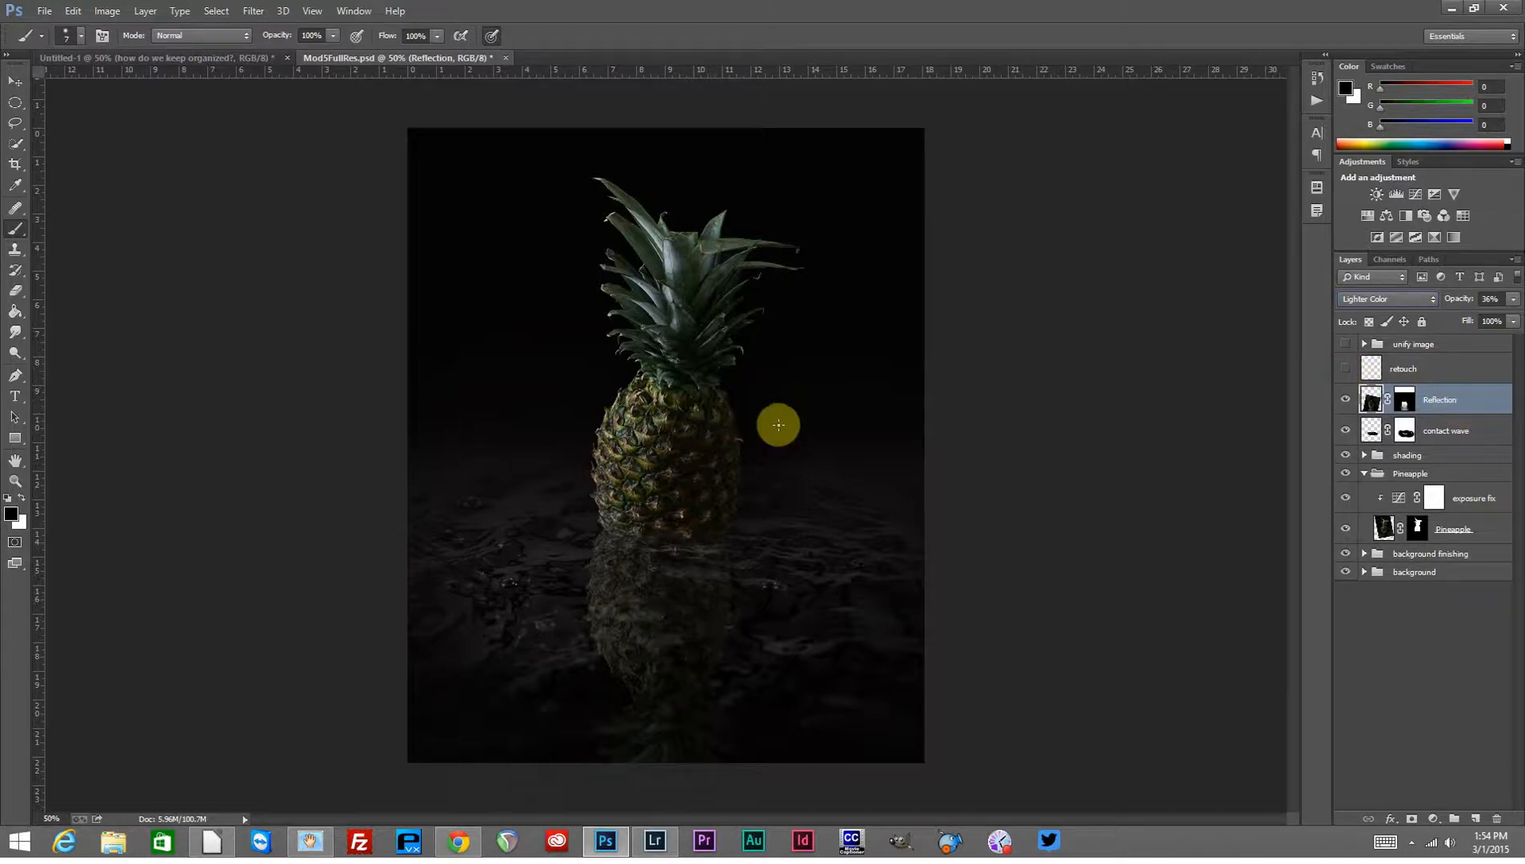
# Make the retouch layer visible, expand the unify image group, and show only its Photo Filter 1 adjustment, with Grain hidden.
pyautogui.click(1346, 370)
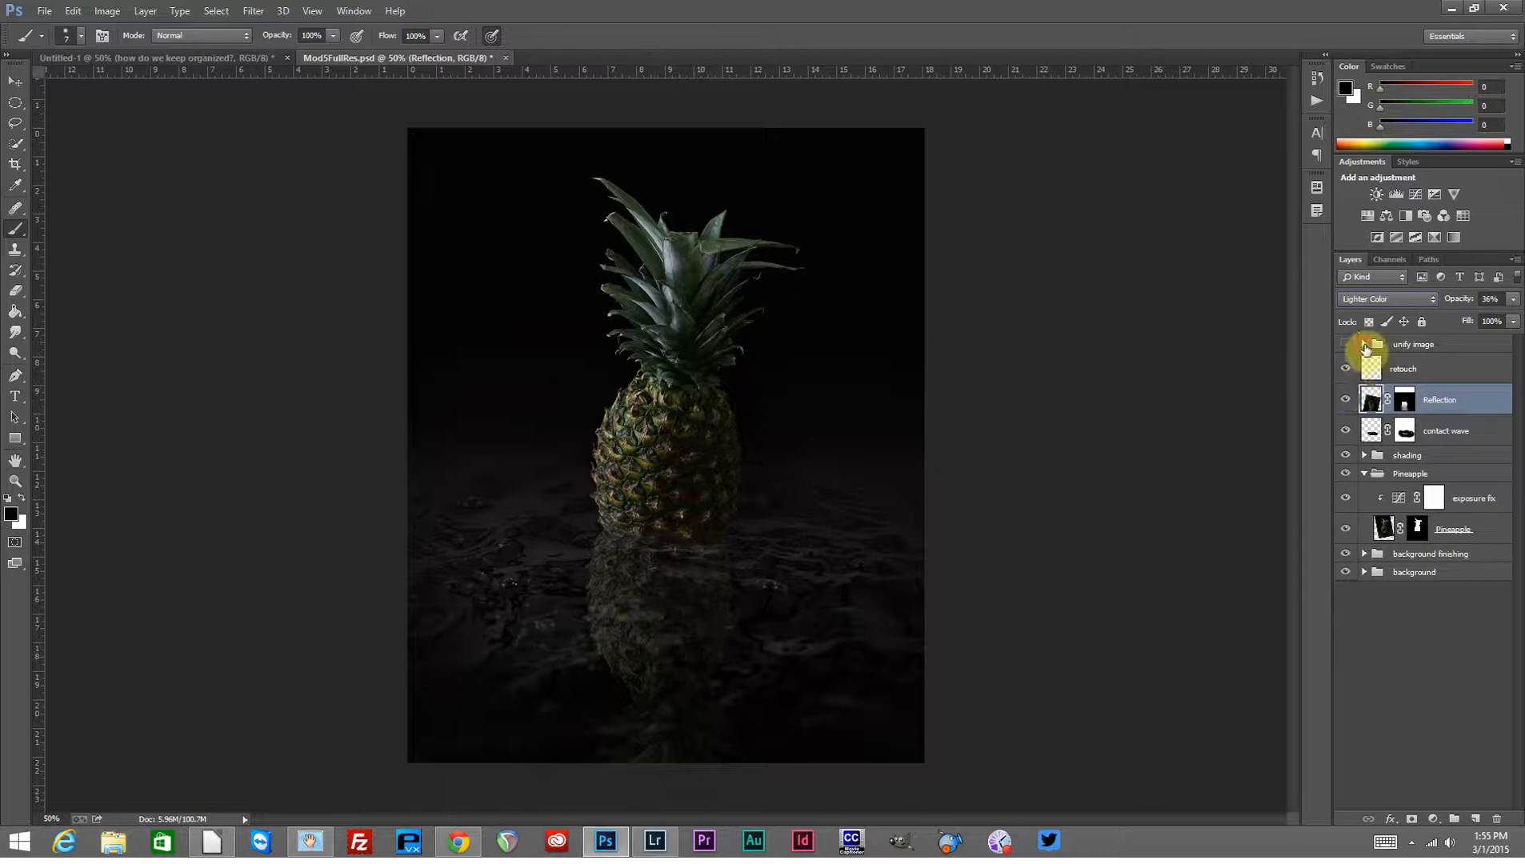
pyautogui.click(1366, 346)
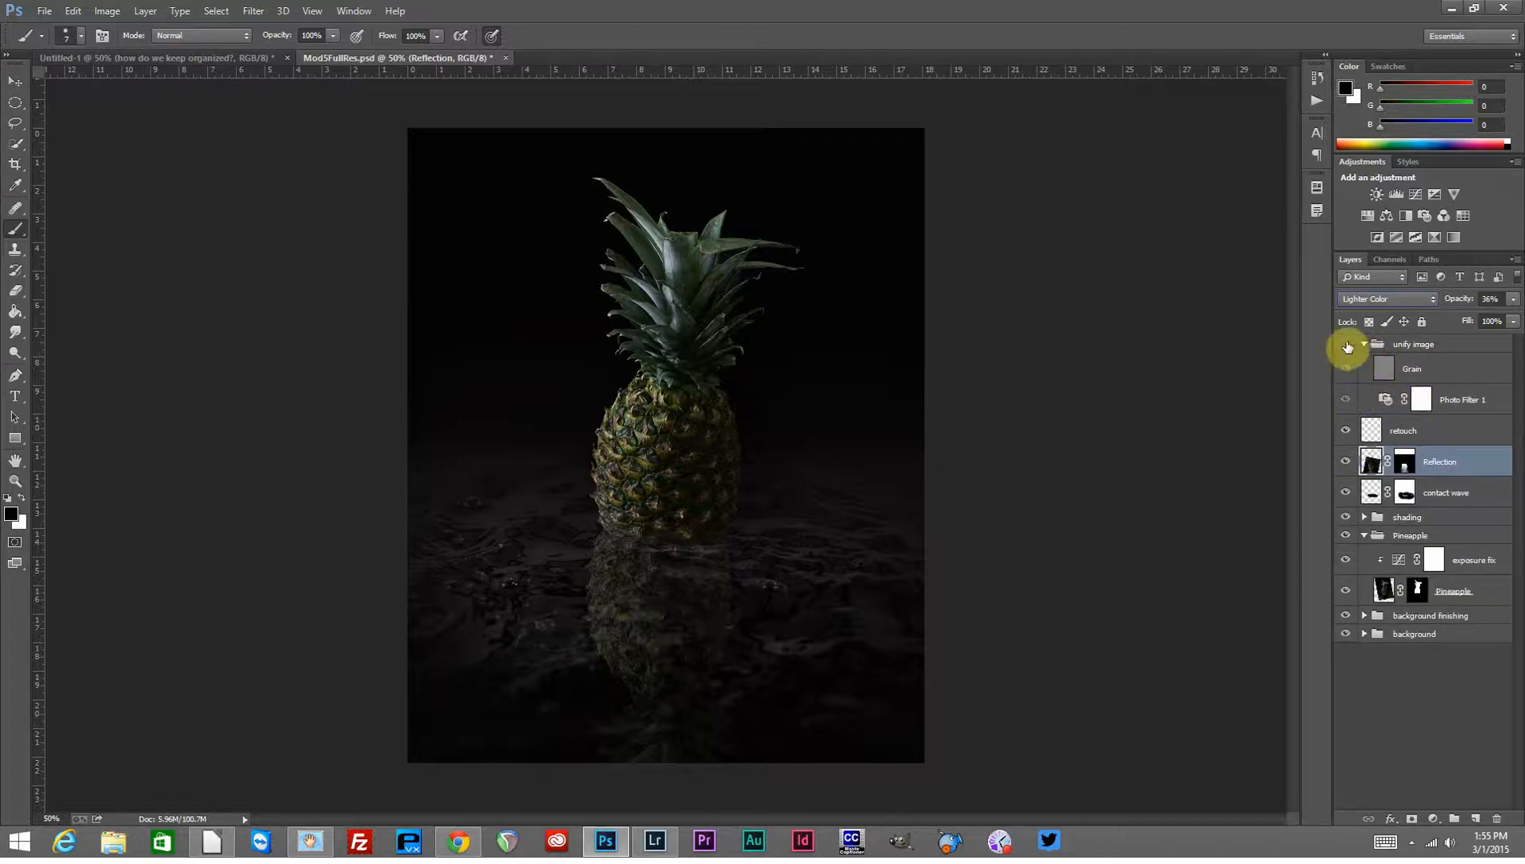
pyautogui.click(1348, 349)
pyautogui.click(1347, 372)
pyautogui.click(1347, 400)
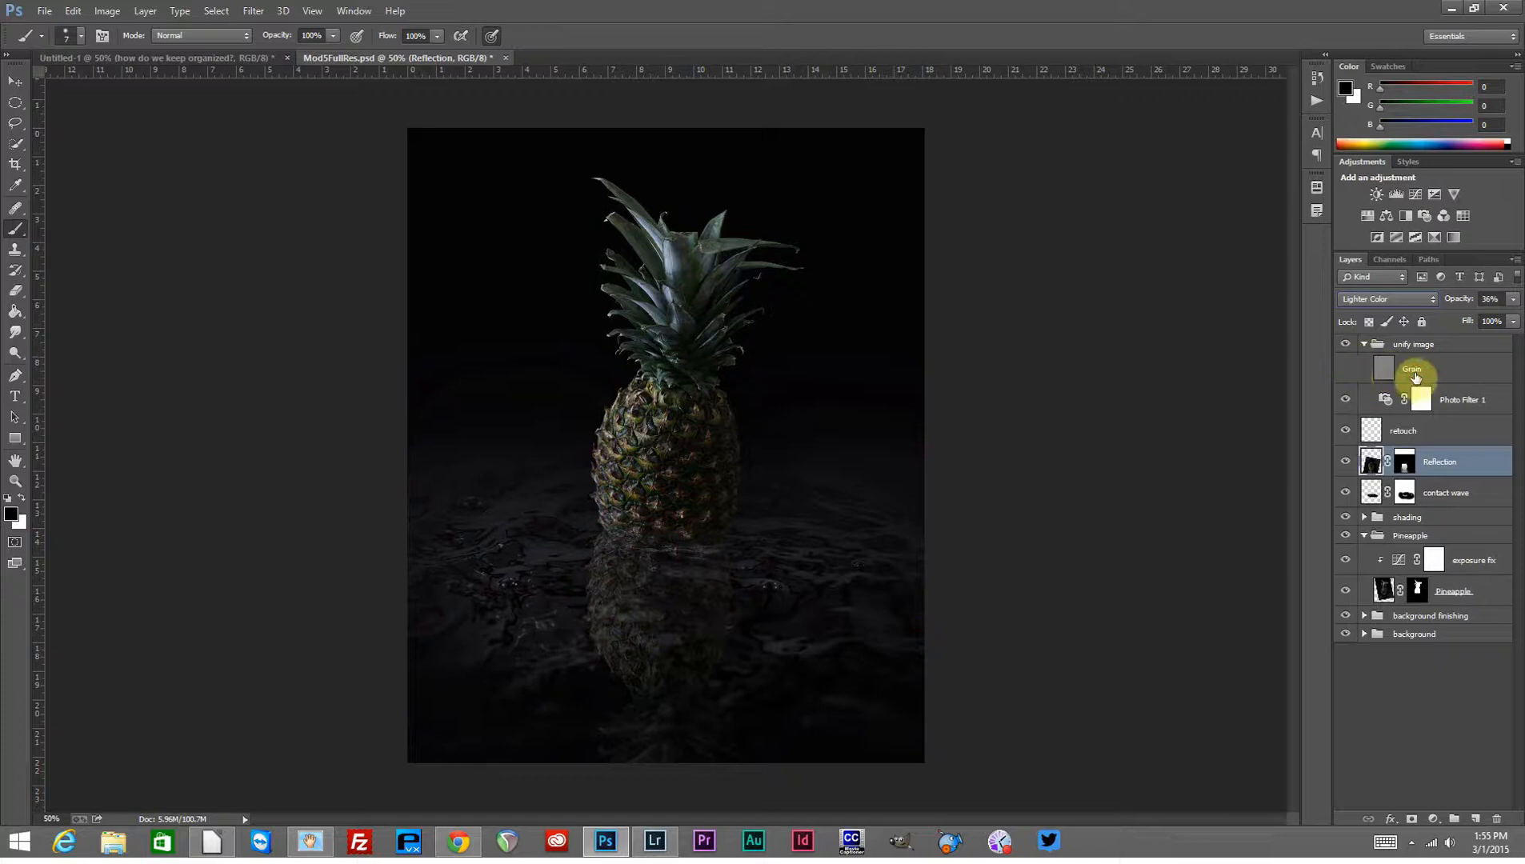
# Make the Grain layer visible and collapse the unify image and Pineapple groups.
pyautogui.click(1415, 373)
pyautogui.click(1346, 370)
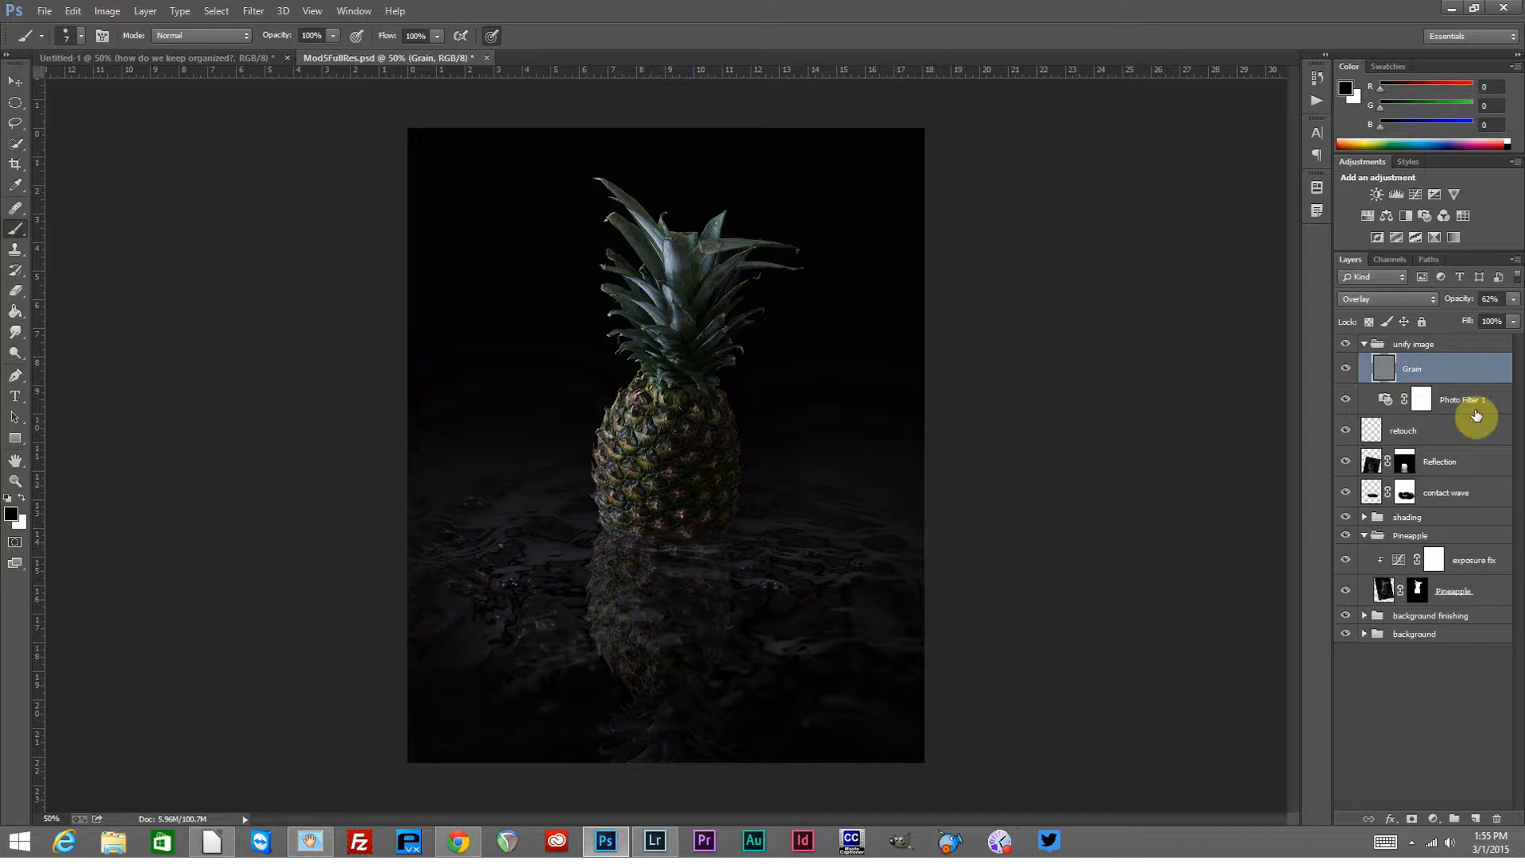
pyautogui.click(1363, 345)
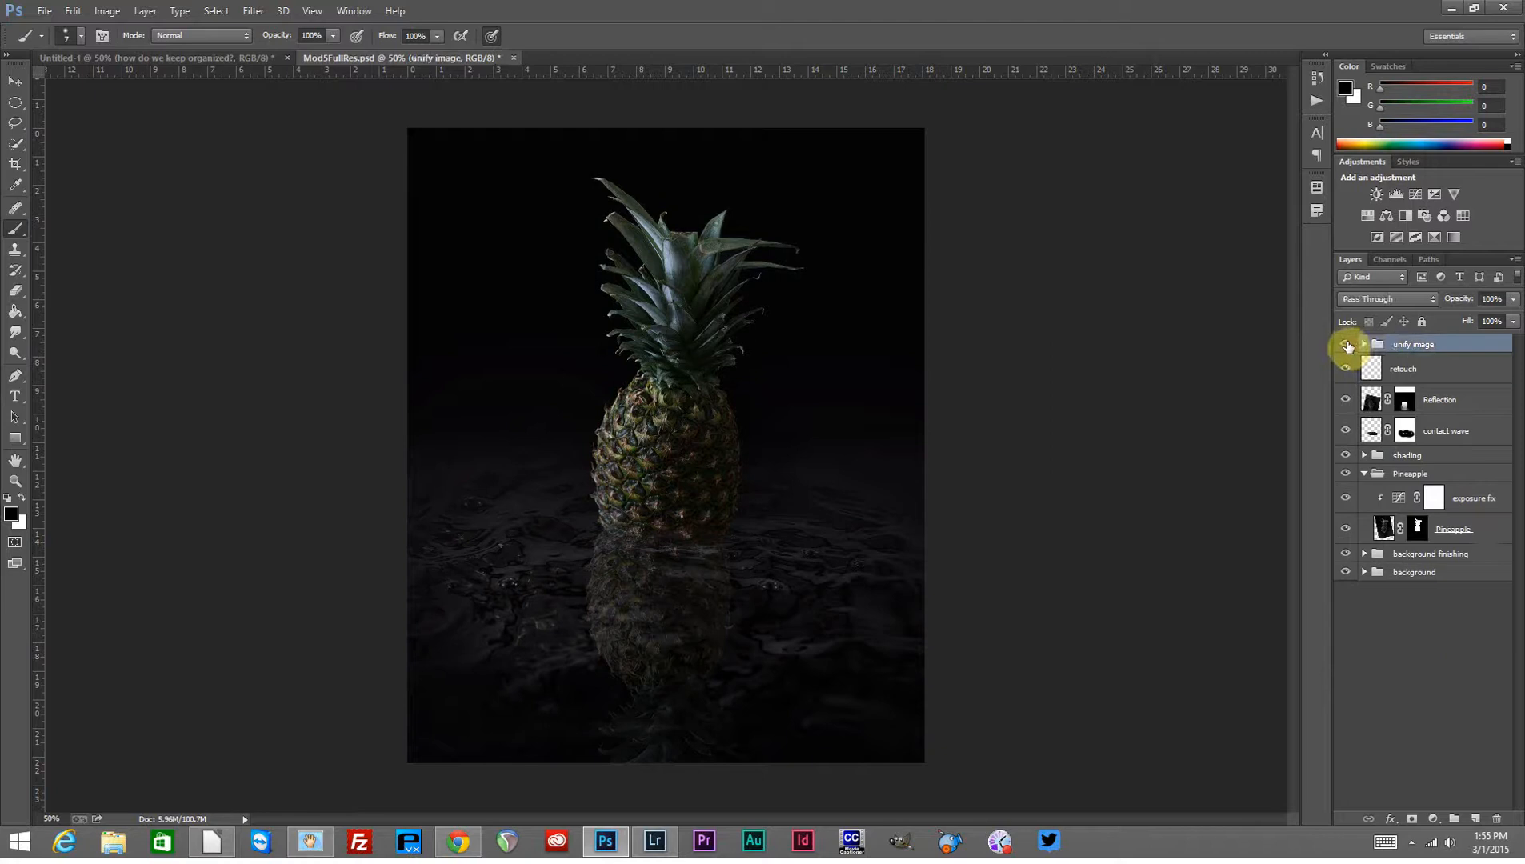
pyautogui.click(1365, 474)
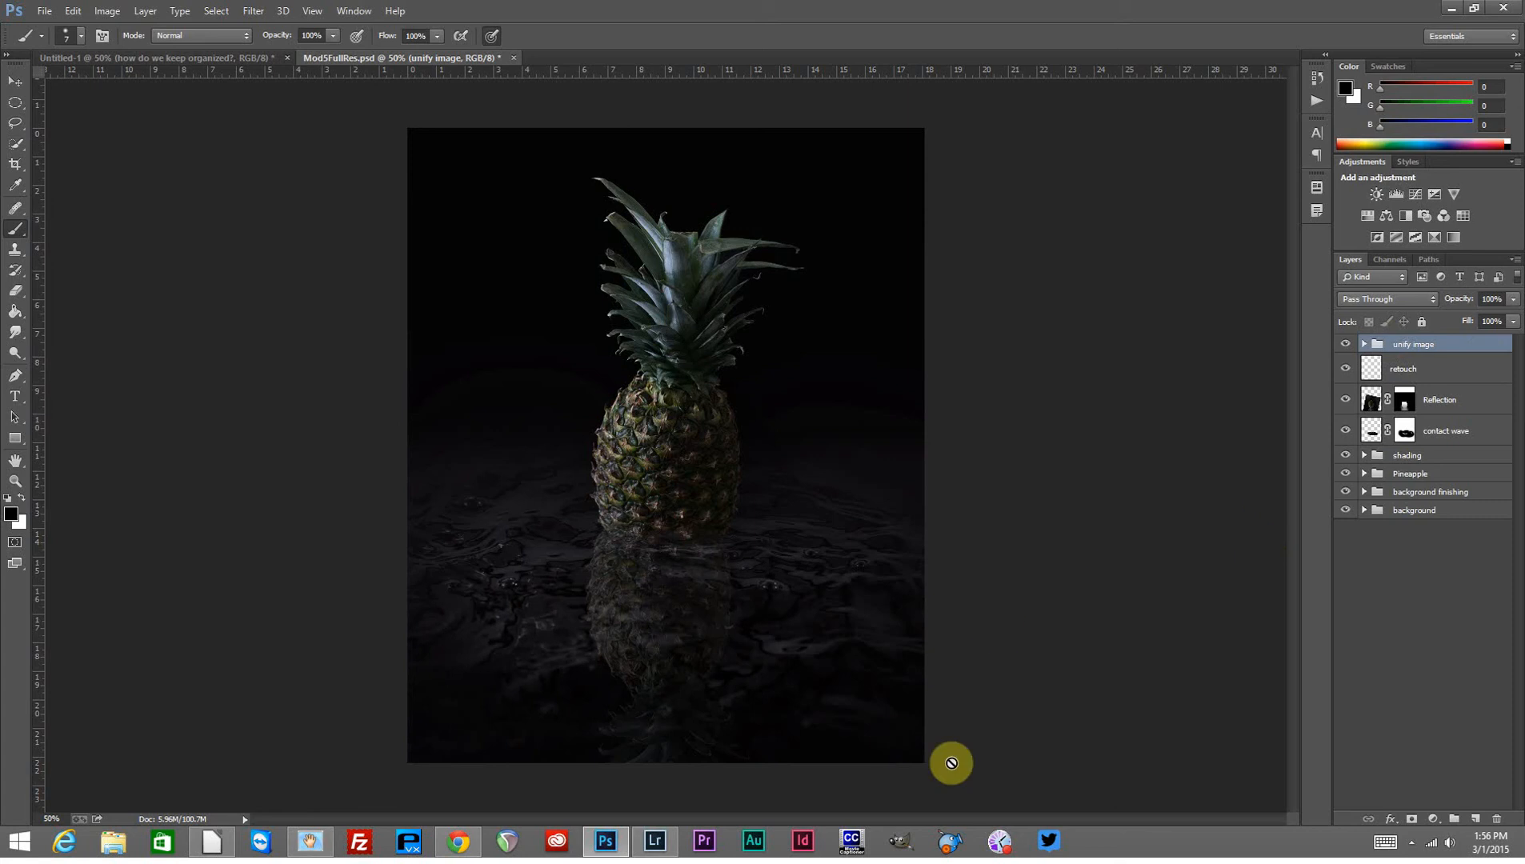
pyautogui.click(997, 845)
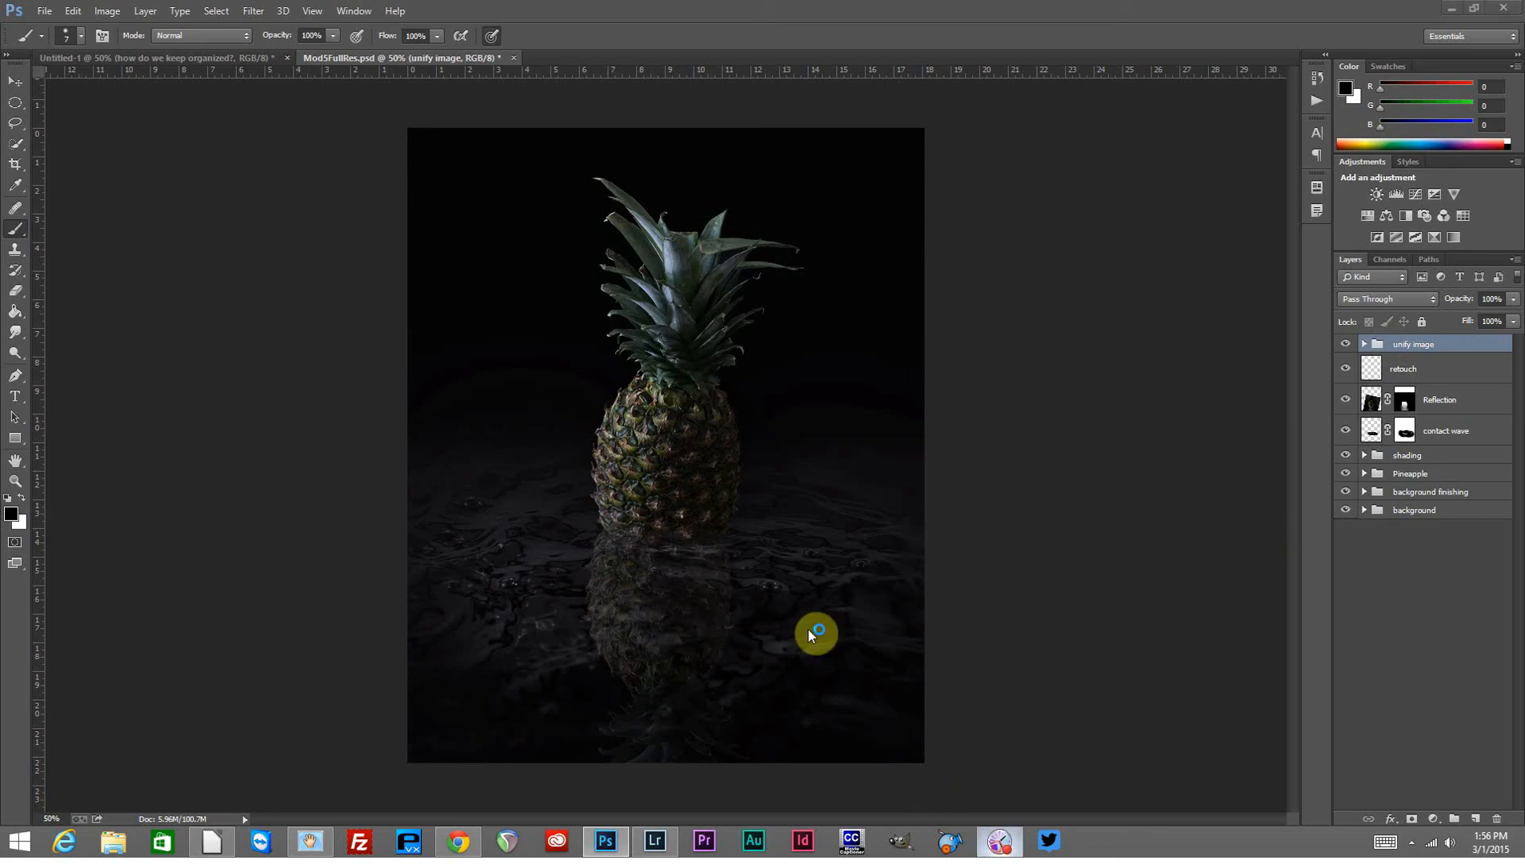